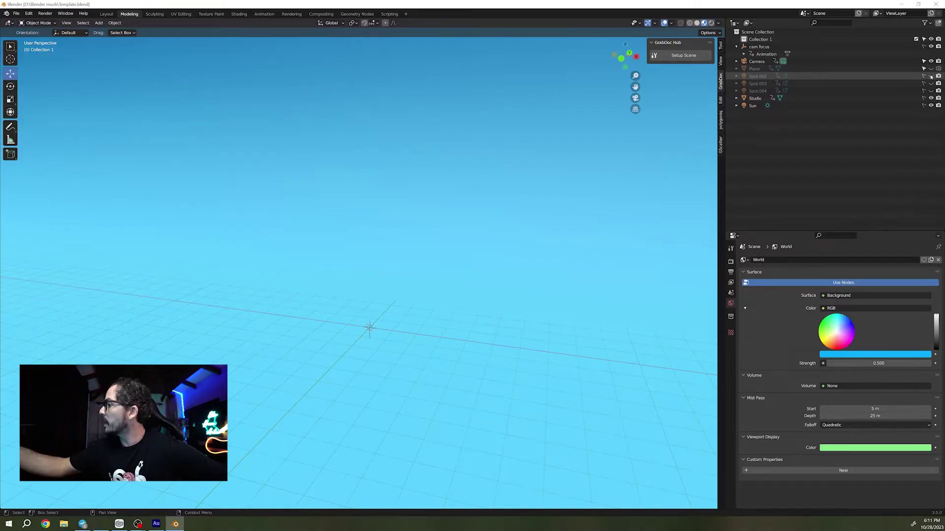
# Unhide the Spot.003 and Spot.004 lights and the Plane with the house sketch in the viewport
pyautogui.click(931, 83)
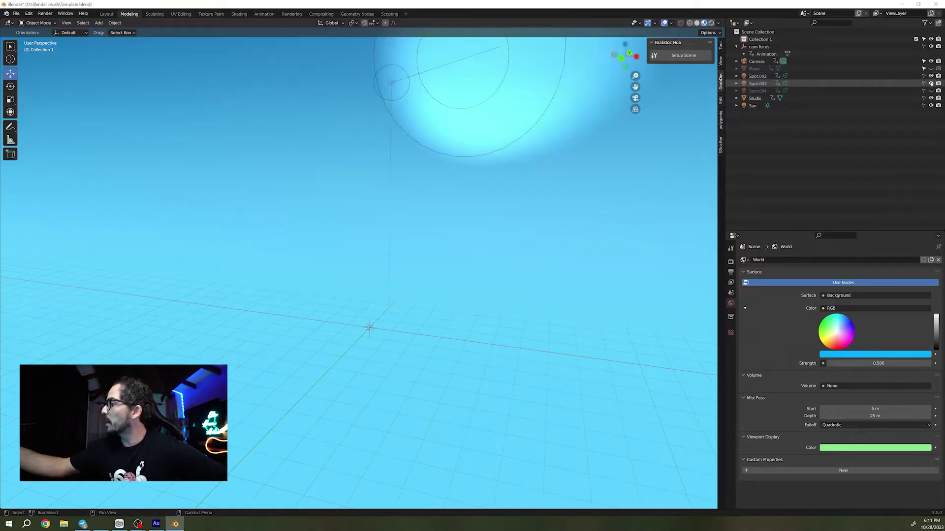
pyautogui.click(931, 90)
pyautogui.keyDown('shift'); pyautogui.moveTo(564, 199); pyautogui.dragTo(409, 226, button='middle'); pyautogui.keyUp('shift')
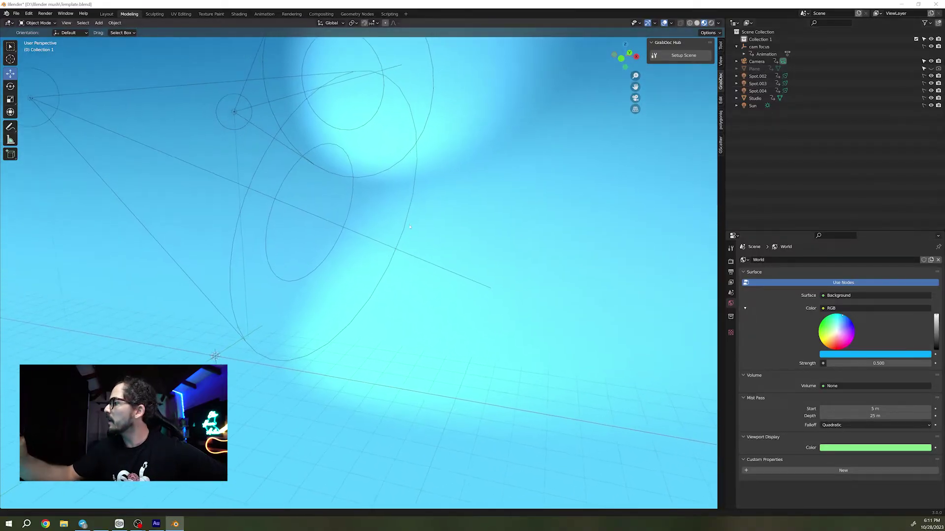
pyautogui.click(930, 68)
pyautogui.moveTo(467, 230)
pyautogui.mouseDown(button='middle')
pyautogui.moveTo(447, 230)
pyautogui.moveTo(492, 230)
pyautogui.moveTo(409, 229)
pyautogui.moveTo(473, 246)
pyautogui.mouseUp(button='middle')
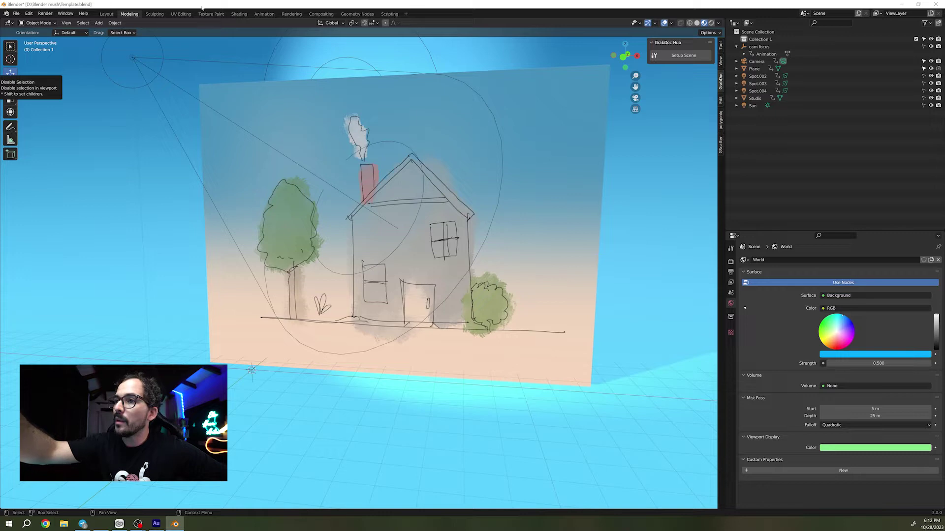
# Play back the scene's camera animation in the Animation workspace
pyautogui.click(265, 14)
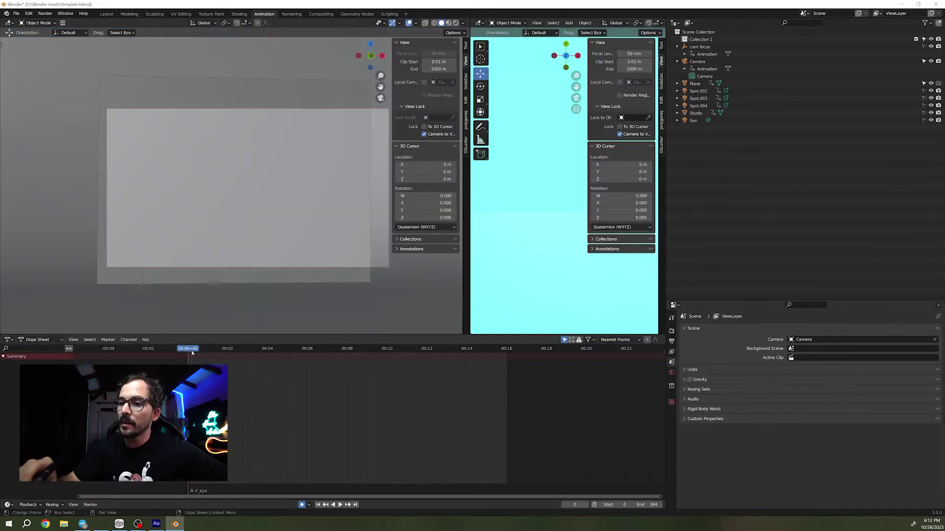
pyautogui.press('space')
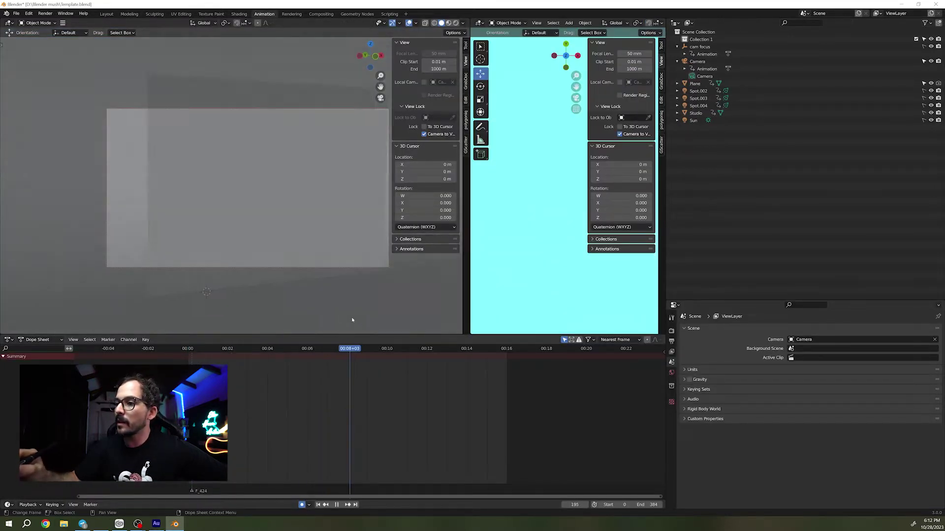
pyautogui.press('Escape')
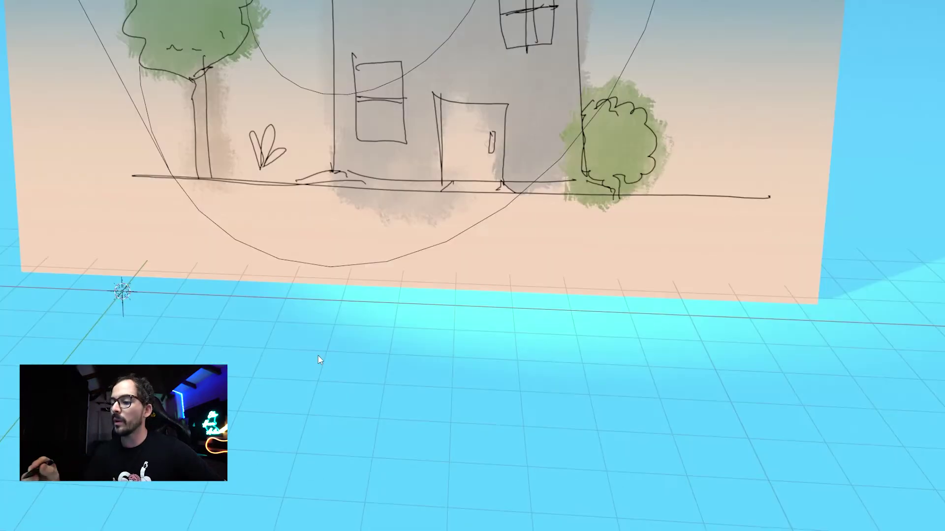
# Add a blank Grease Pencil object, view the sketch from the front and switch to Draw Mode
pyautogui.hotkey('shift', 'a')
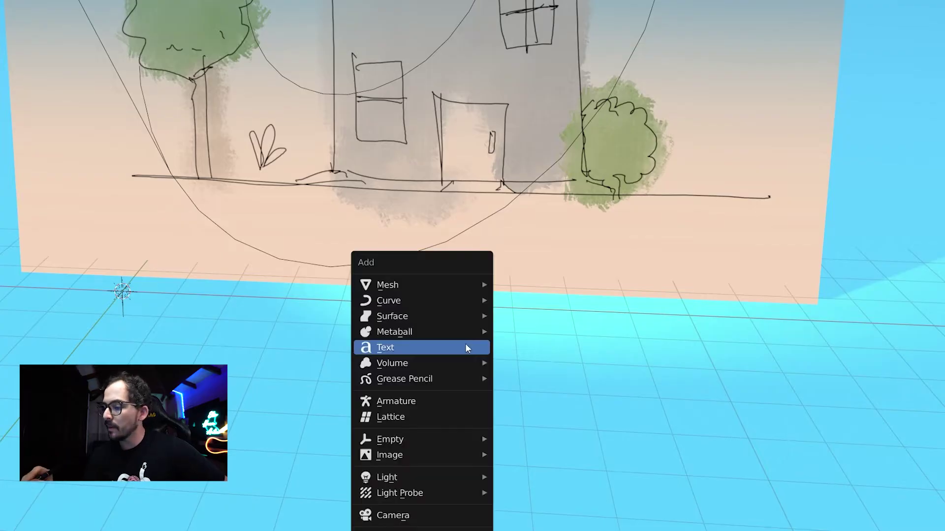
pyautogui.moveTo(468, 378)
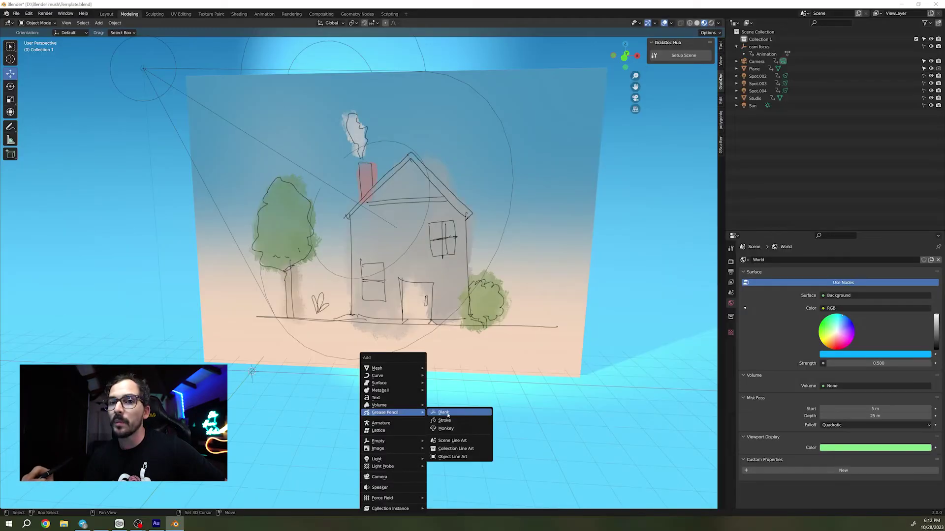
pyautogui.click(508, 380)
pyautogui.moveTo(413, 382)
pyautogui.keyDown('shift'); pyautogui.mouseDown(button='middle')
pyautogui.moveTo(479, 308)
pyautogui.moveTo(365, 378)
pyautogui.mouseUp(button='middle'); pyautogui.keyUp('shift')
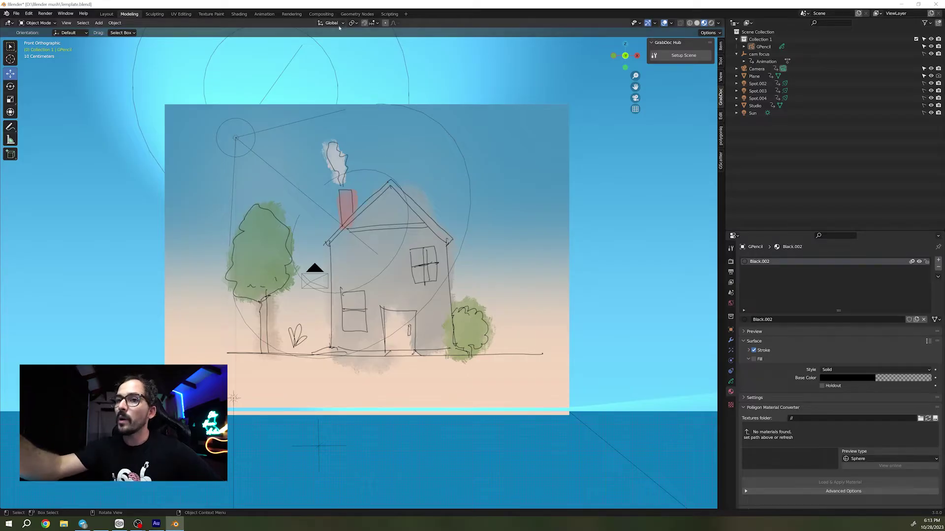
pyautogui.click(407, 215)
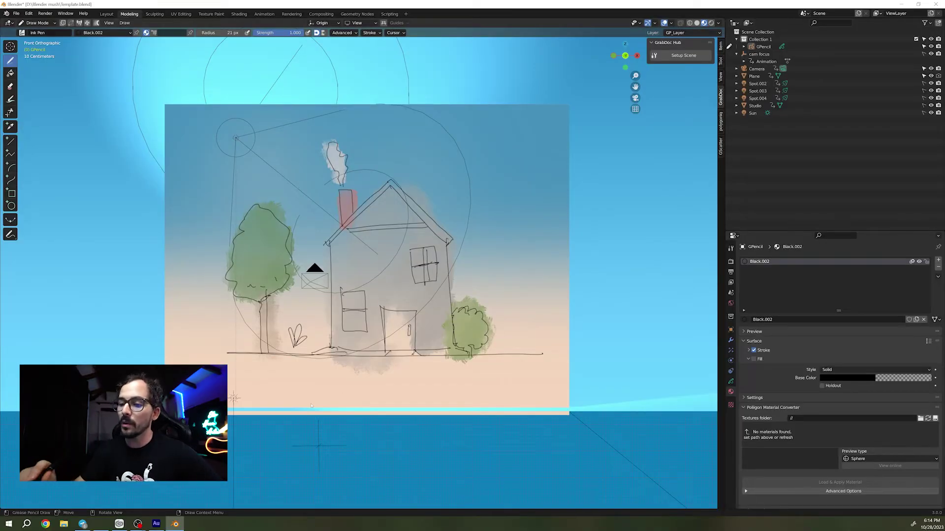
# Try the 3D Cursor and Surface stroke placements and return the placement to Origin
pyautogui.moveTo(234, 398); pyautogui.dragTo(245, 377, button='middle')
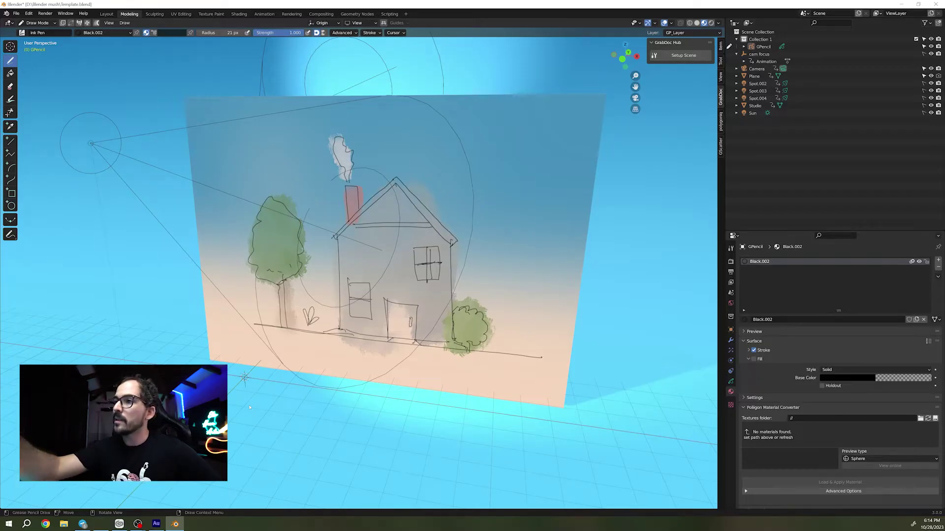
pyautogui.click(322, 23)
pyautogui.click(332, 48)
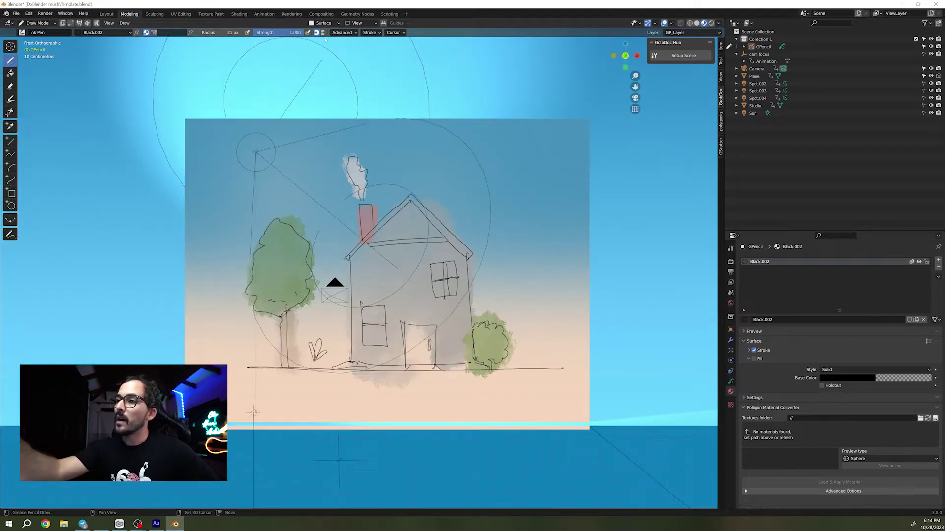
pyautogui.click(323, 23)
pyautogui.click(331, 23)
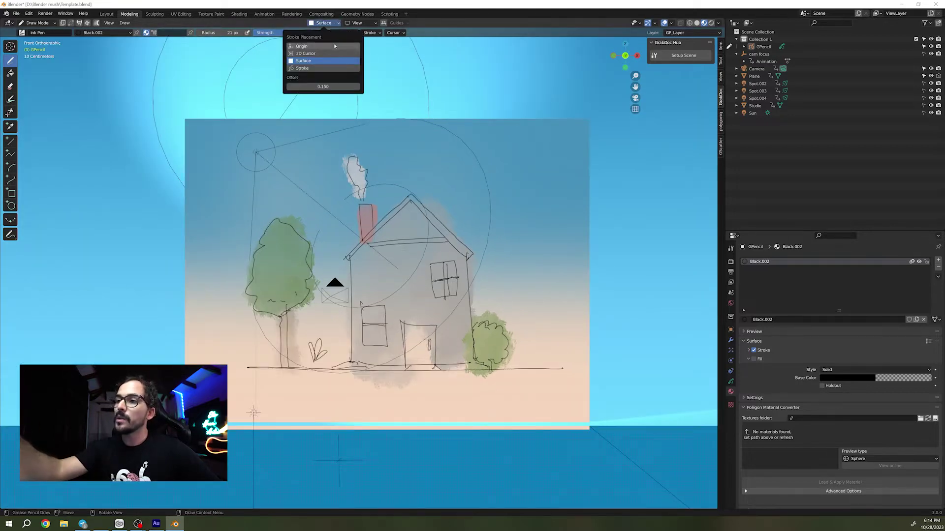
pyautogui.click(334, 47)
pyautogui.keyDown('shift'); pyautogui.moveTo(456, 372); pyautogui.dragTo(481, 360, button='middle'); pyautogui.keyUp('shift')
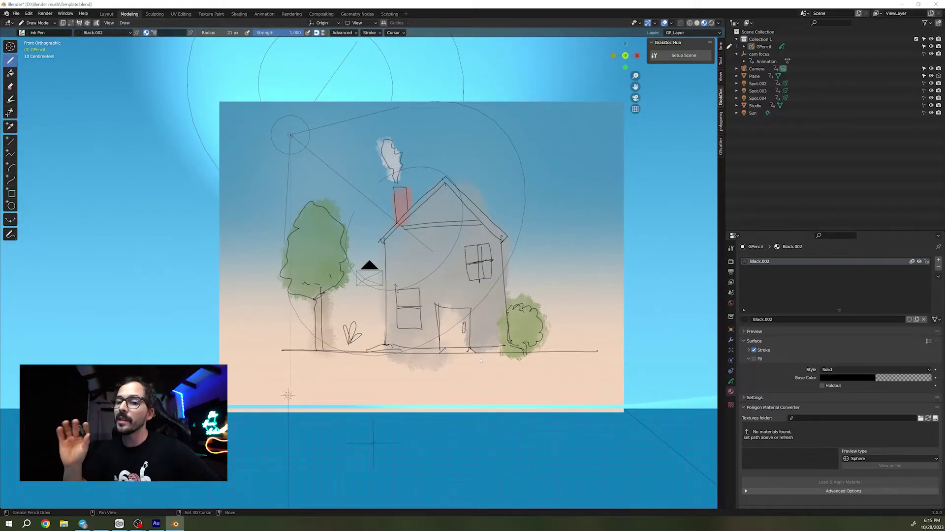
# Rename the Grease Pencil object as House
pyautogui.doubleClick(763, 47)
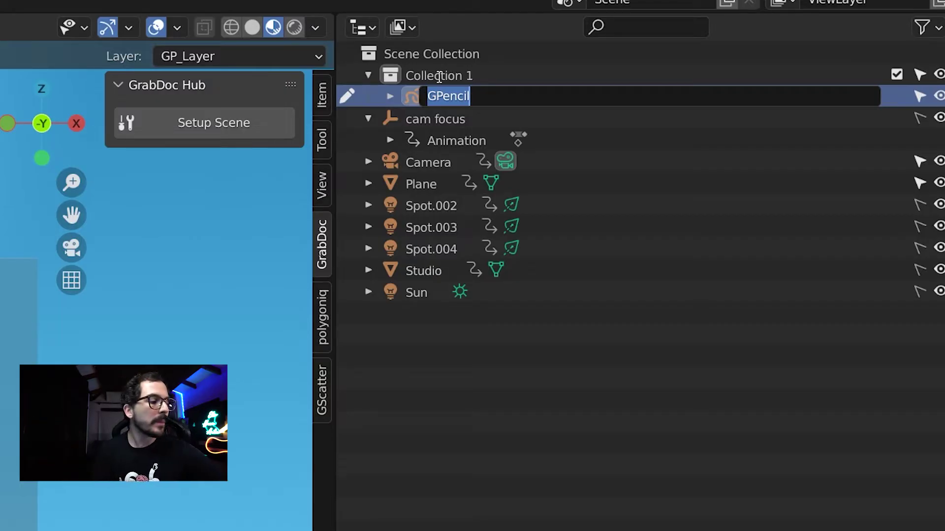
pyautogui.write('House')
pyautogui.press('Return')
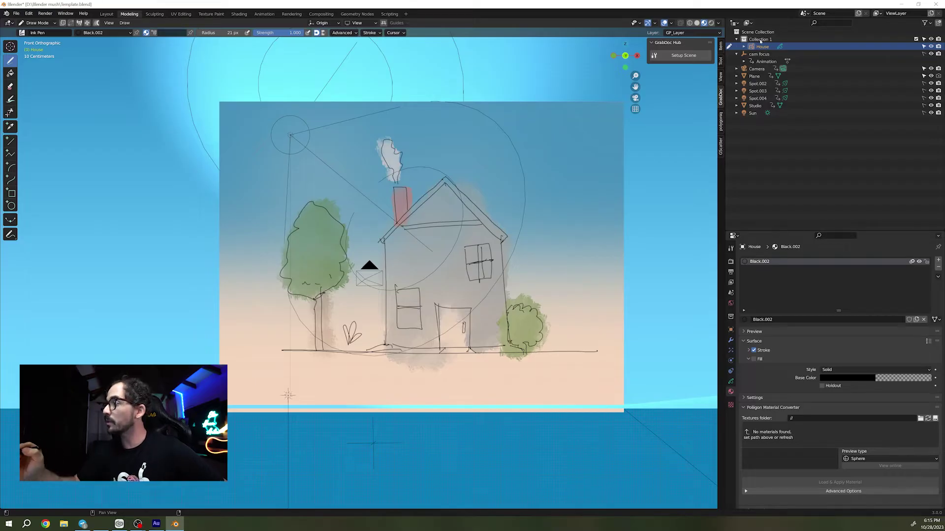
# Hide the Spot.002, Spot.003 and Spot.004 lights in the viewport
pyautogui.click(930, 83)
pyautogui.click(931, 90)
pyautogui.click(930, 98)
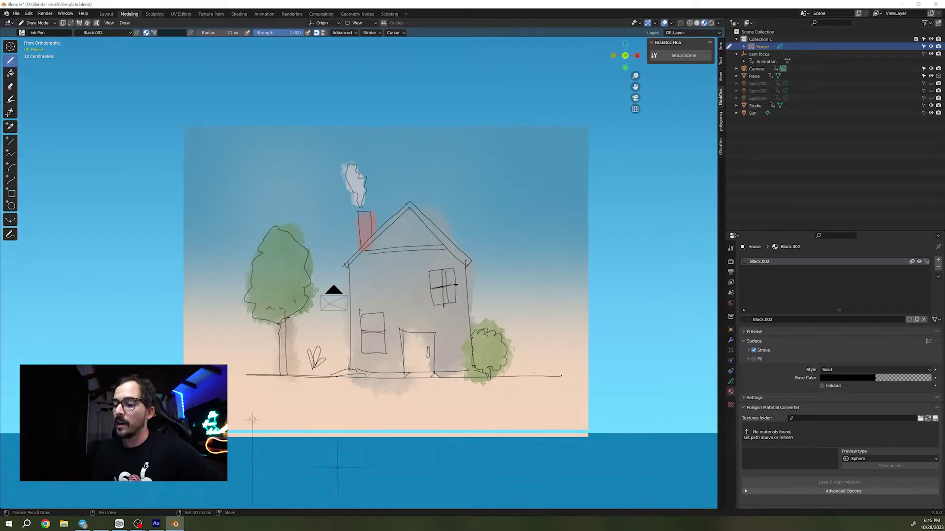
# Draw a test stroke near the world origin, just in front of the reference plane, from an angled view
pyautogui.moveTo(533, 371)
pyautogui.mouseDown(button='middle')
pyautogui.moveTo(364, 363)
pyautogui.moveTo(378, 335)
pyautogui.moveTo(379, 270)
pyautogui.moveTo(374, 301)
pyautogui.mouseUp(button='middle')
pyautogui.keyDown('shift'); pyautogui.moveTo(361, 393); pyautogui.dragTo(361, 327, button='middle'); pyautogui.keyUp('shift')
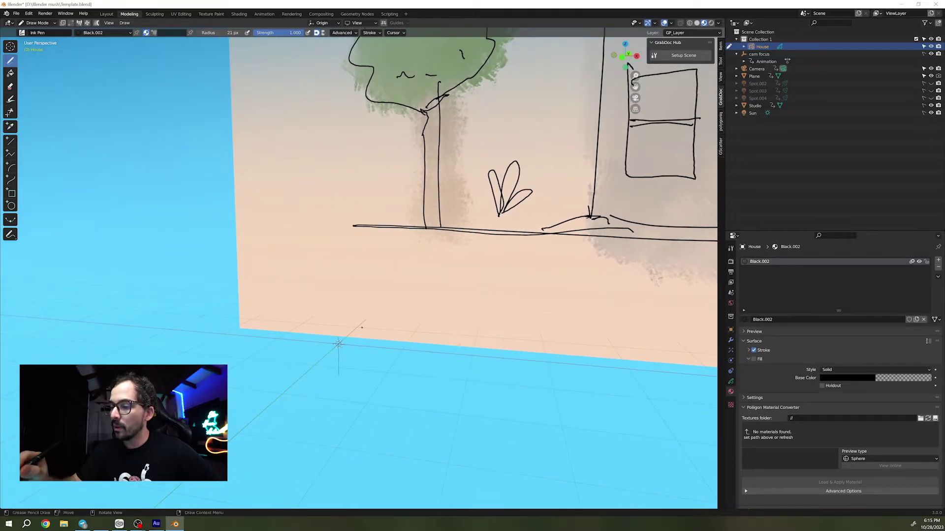
pyautogui.moveTo(438, 325)
pyautogui.keyDown('shift'); pyautogui.mouseDown(button='middle')
pyautogui.moveTo(413, 320)
pyautogui.moveTo(317, 355)
pyautogui.mouseUp(button='middle'); pyautogui.keyUp('shift')
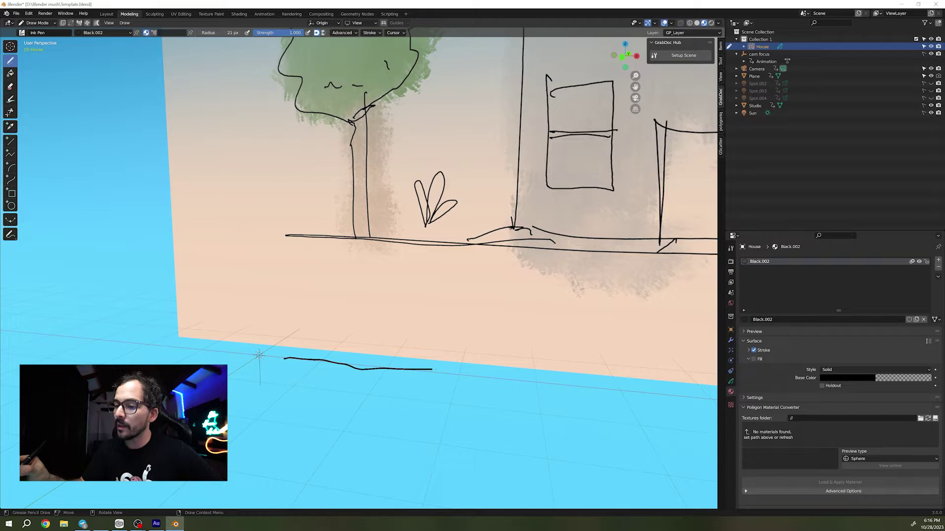
pyautogui.moveTo(432, 369); pyautogui.dragTo(458, 370)
# Trace the ground line, the outer walls and the roof outline of the house from the front view
pyautogui.press('KP_1')
pyautogui.moveTo(529, 286)
pyautogui.keyDown('ctrl'); pyautogui.mouseDown(button='middle')
pyautogui.moveTo(466, 310)
pyautogui.moveTo(433, 438)
pyautogui.mouseUp(button='middle'); pyautogui.keyUp('ctrl')
pyautogui.moveTo(504, 249)
pyautogui.keyDown('shift'); pyautogui.mouseDown(button='middle')
pyautogui.moveTo(365, 353)
pyautogui.moveTo(386, 351)
pyautogui.mouseUp(button='middle'); pyautogui.keyUp('shift')
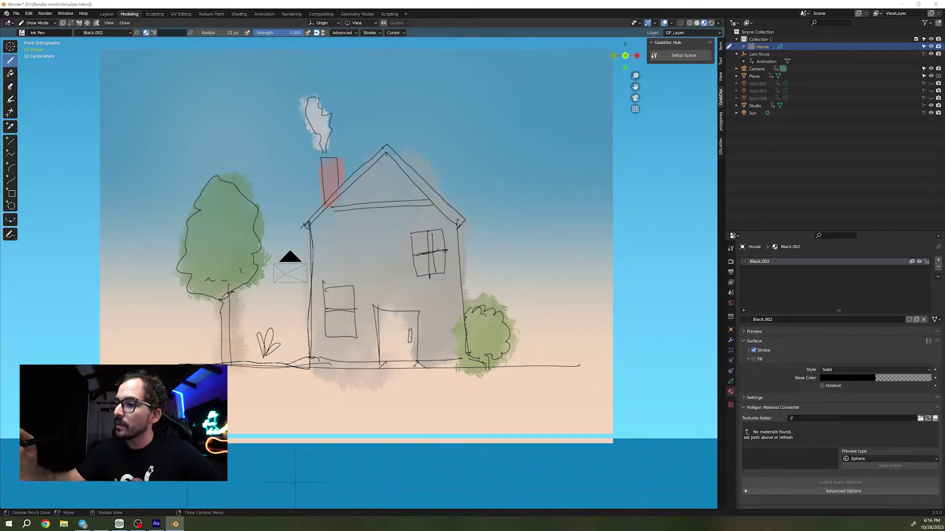
pyautogui.moveTo(621, 369); pyautogui.dragTo(528, 398, button='middle')
pyautogui.moveTo(353, 320)
pyautogui.mouseDown(button='middle')
pyautogui.moveTo(366, 317)
pyautogui.moveTo(346, 337)
pyautogui.mouseUp(button='middle')
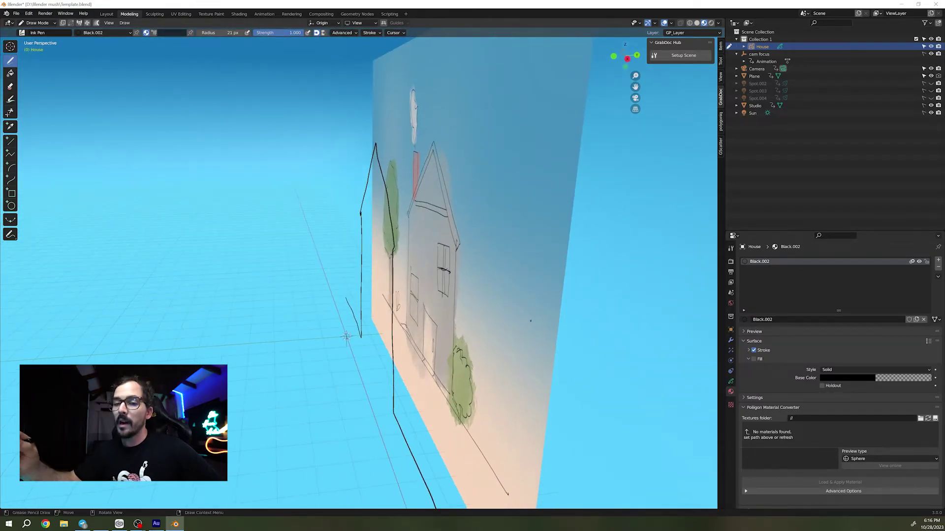
# Trace the door, both windows, the chimney and the roof details of the house from the front view
pyautogui.press('KP_1')
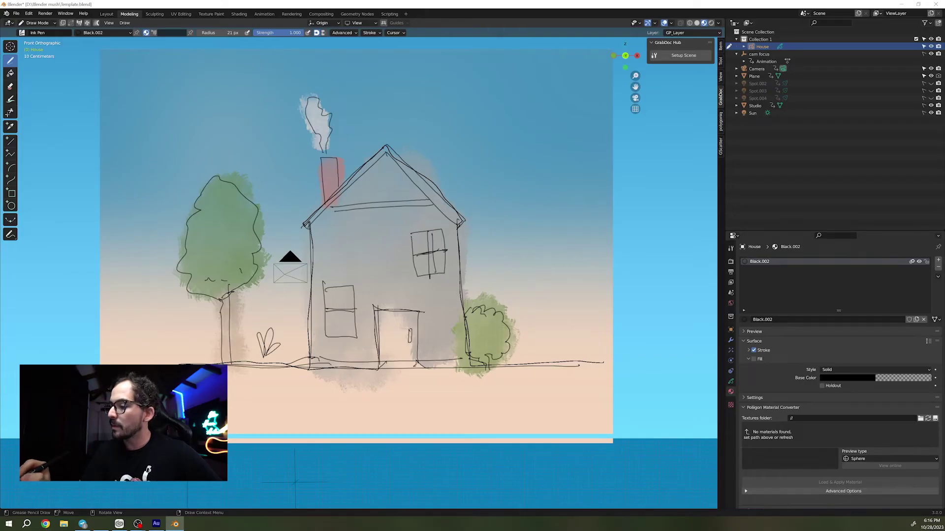
pyautogui.moveTo(373, 345); pyautogui.dragTo(456, 362, button='middle')
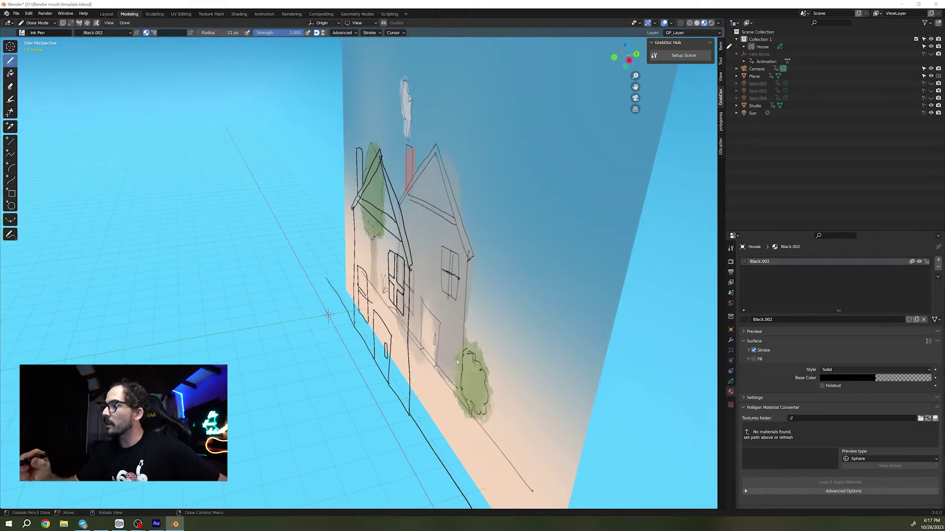
pyautogui.moveTo(456, 362)
pyautogui.keyDown('shift'); pyautogui.mouseDown(button='middle')
pyautogui.moveTo(486, 325)
pyautogui.moveTo(454, 336)
pyautogui.moveTo(422, 329)
pyautogui.mouseUp(button='middle'); pyautogui.keyUp('shift')
pyautogui.moveTo(408, 298); pyautogui.dragTo(480, 288, button='middle')
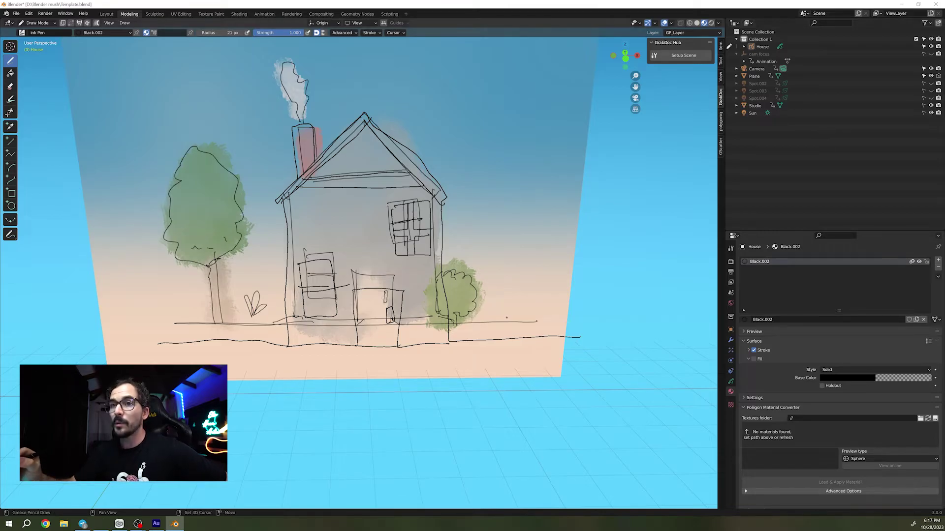
# Return to Object Mode, add a second blank Grease Pencil object and name it "nature lines"
pyautogui.hotkey('ctrl', 'Tab')
pyautogui.click(456, 308)
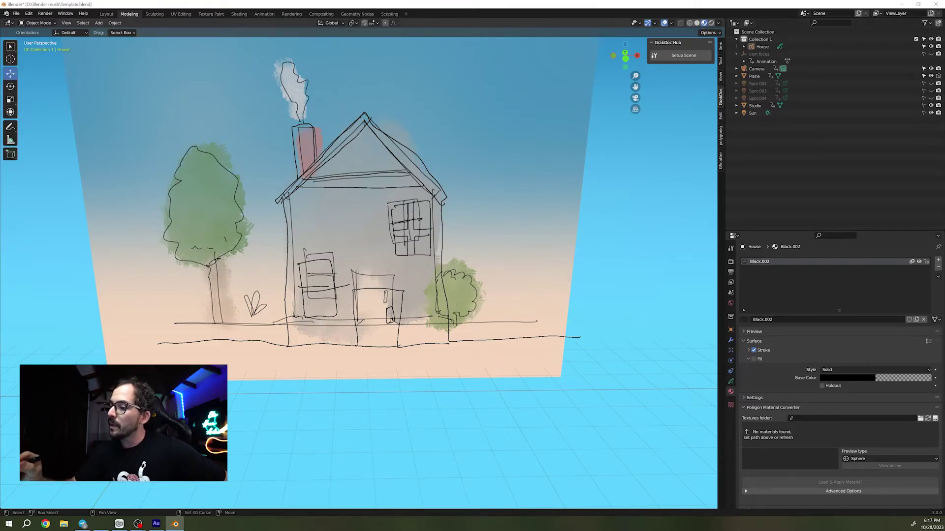
pyautogui.hotkey('shift', 'a')
pyautogui.moveTo(462, 298)
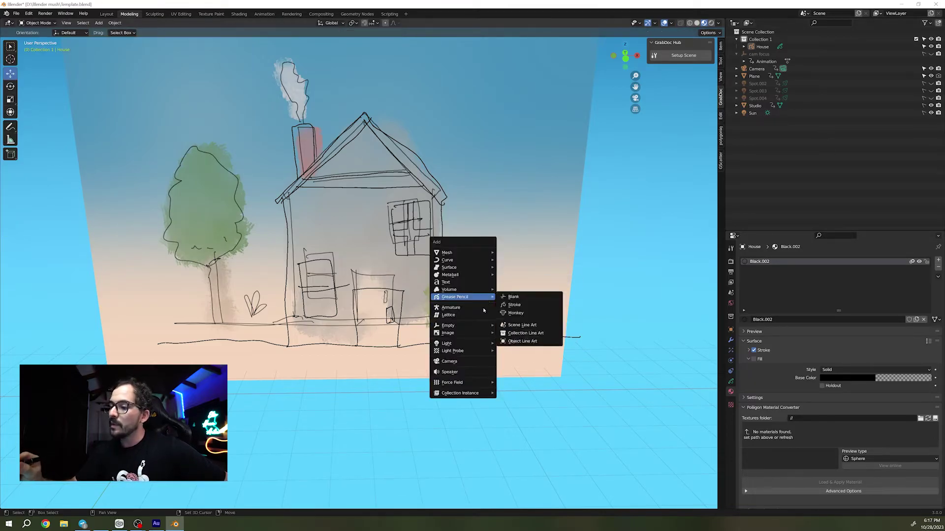
pyautogui.click(530, 299)
pyautogui.keyDown('shift'); pyautogui.moveTo(448, 365); pyautogui.dragTo(432, 354, button='middle'); pyautogui.keyUp('shift')
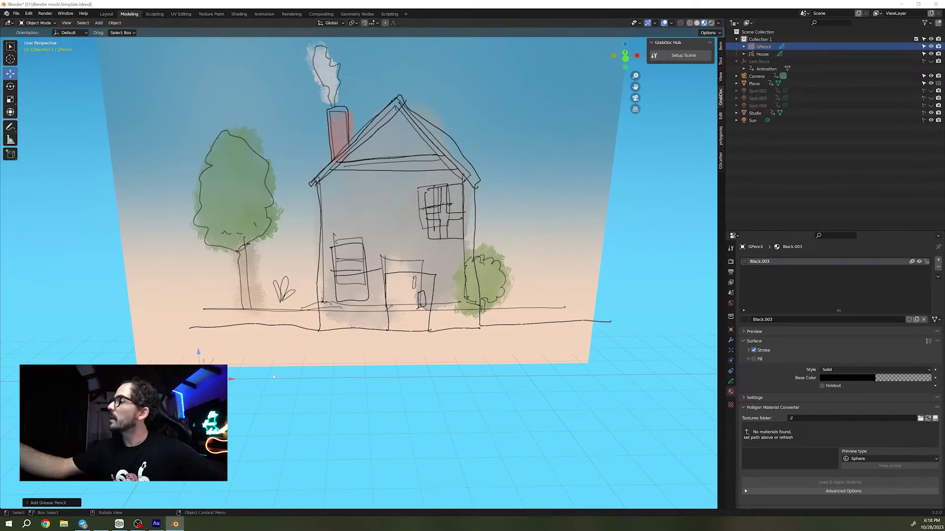
pyautogui.doubleClick(769, 46)
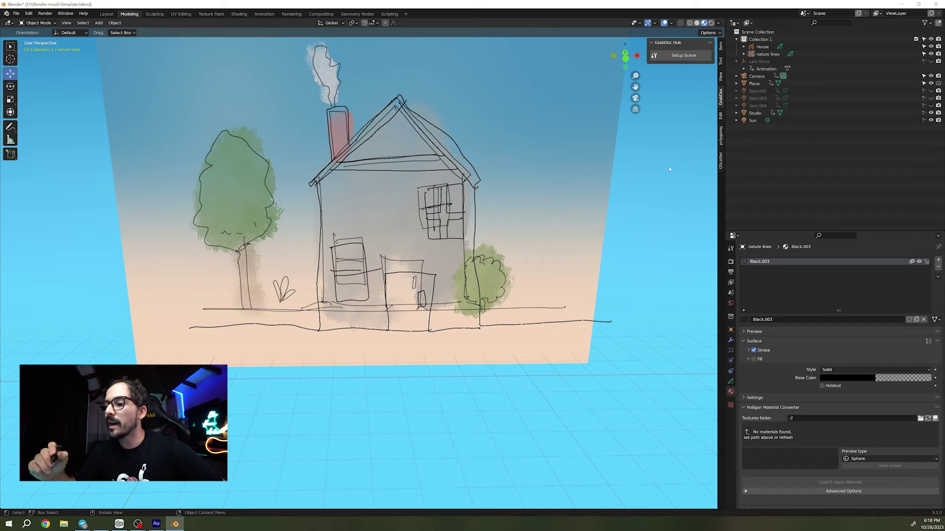
# Trace the tree, the small plant and the bush with its leaf details on the nature lines object in Draw Mode
pyautogui.keyDown('alt'); pyautogui.moveTo(669, 169); pyautogui.dragTo(476, 359, button='middle'); pyautogui.keyUp('alt')
pyautogui.keyDown('alt'); pyautogui.moveTo(418, 363); pyautogui.dragTo(453, 365, button='middle'); pyautogui.keyUp('alt')
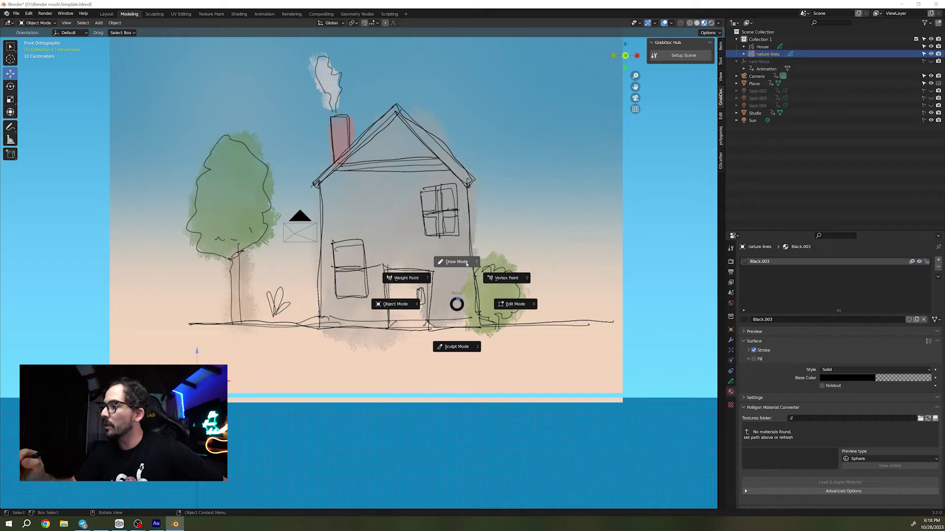
pyautogui.click(457, 262)
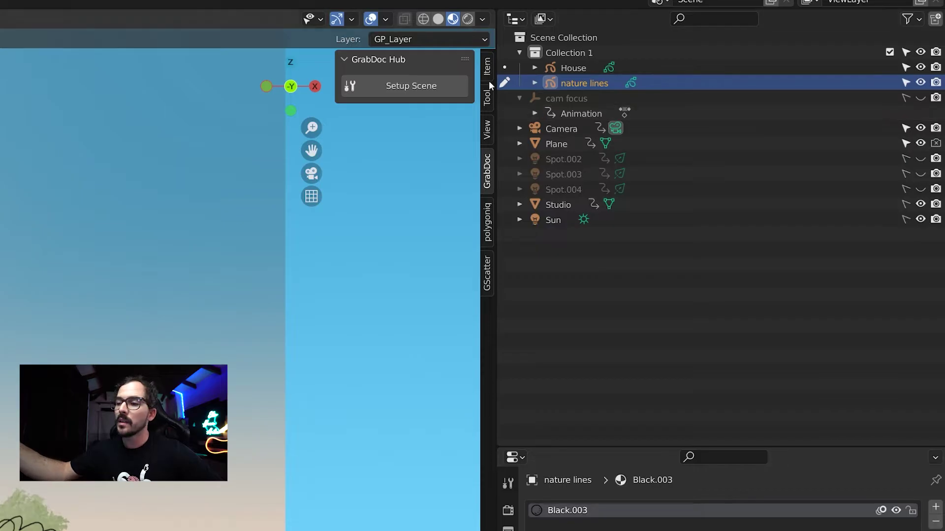
pyautogui.keyDown('shift'); pyautogui.moveTo(241, 266); pyautogui.dragTo(226, 298, button='middle'); pyautogui.keyUp('shift')
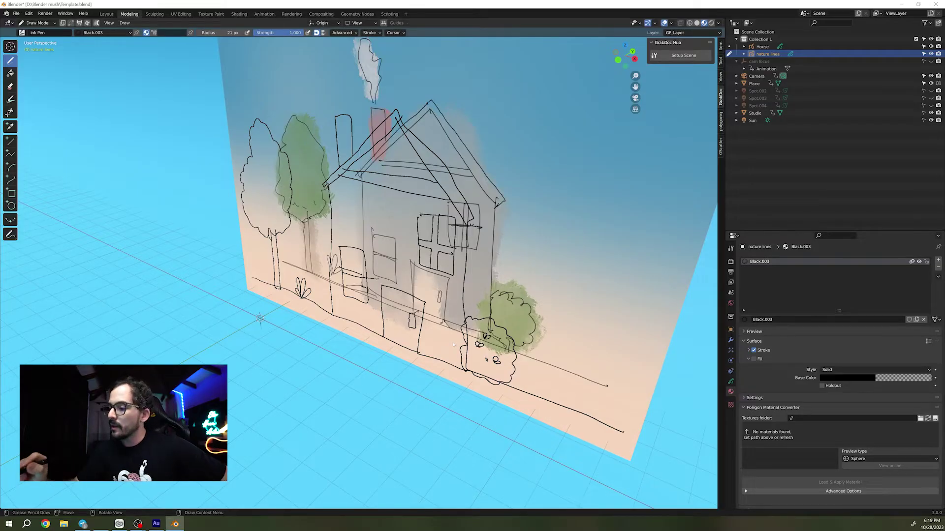
# Return to Object Mode and move the nature lines object slightly forward along the Y axis, in front of the house lines
pyautogui.hotkey('ctrl', 'Tab')
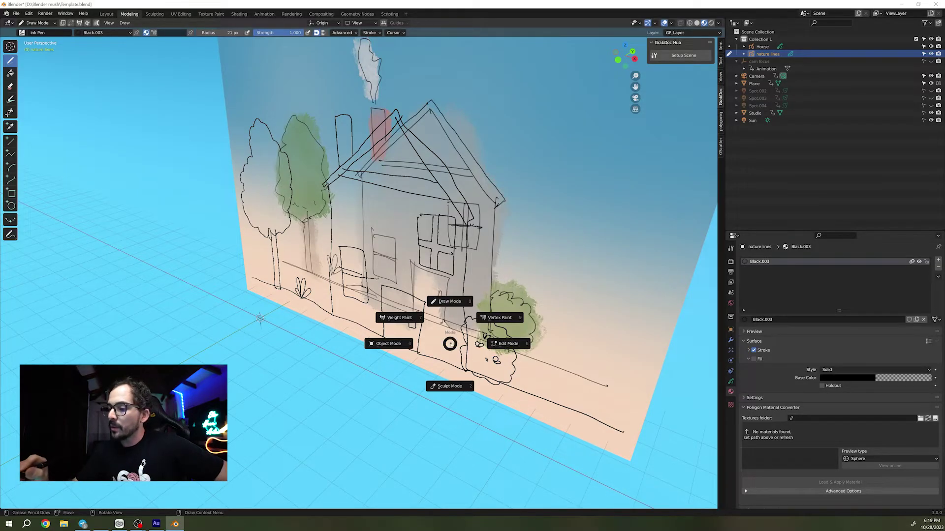
pyautogui.click(389, 344)
pyautogui.moveTo(281, 308); pyautogui.dragTo(266, 317)
pyautogui.click(263, 354)
pyautogui.moveTo(263, 354); pyautogui.dragTo(497, 345, button='middle')
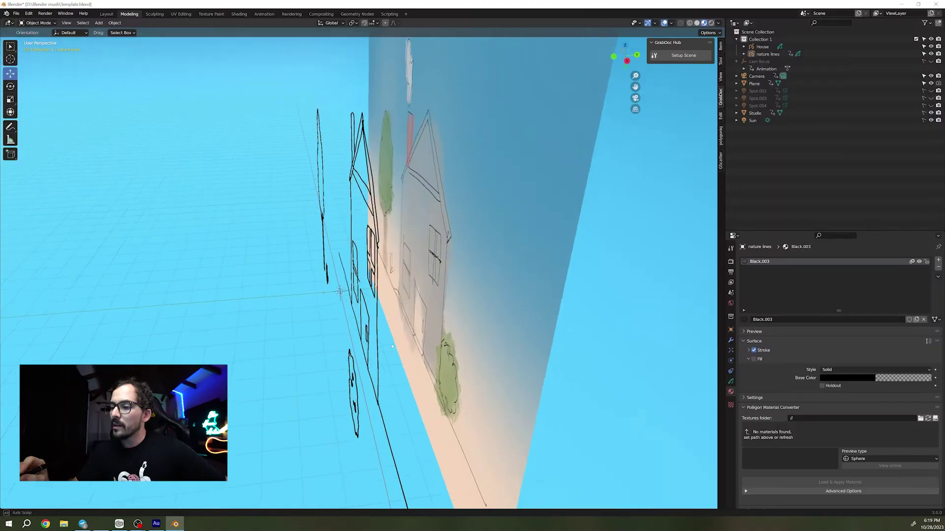
pyautogui.moveTo(492, 337); pyautogui.dragTo(459, 336, button='middle')
# Add a third blank Grease Pencil object in the front view
pyautogui.press('KP_1')
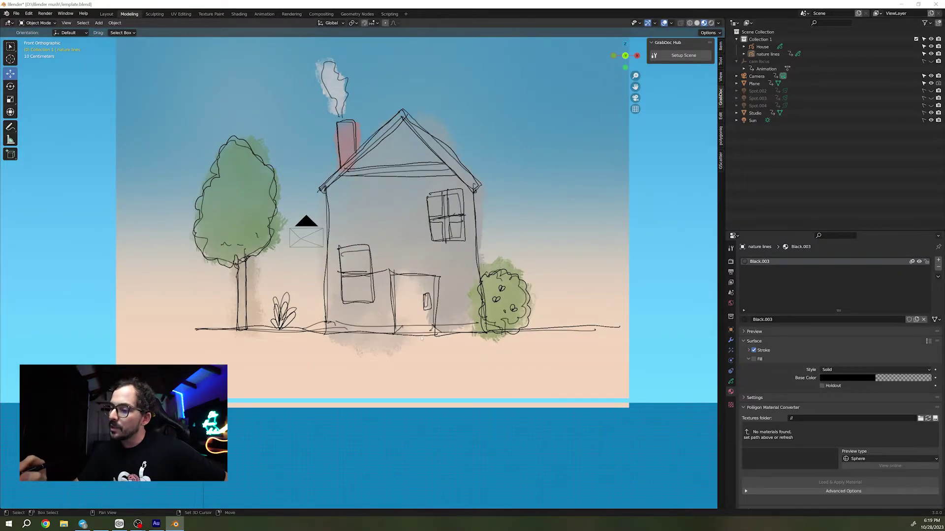
pyautogui.hotkey('shift', 'a')
pyautogui.moveTo(421, 335)
pyautogui.click(459, 336)
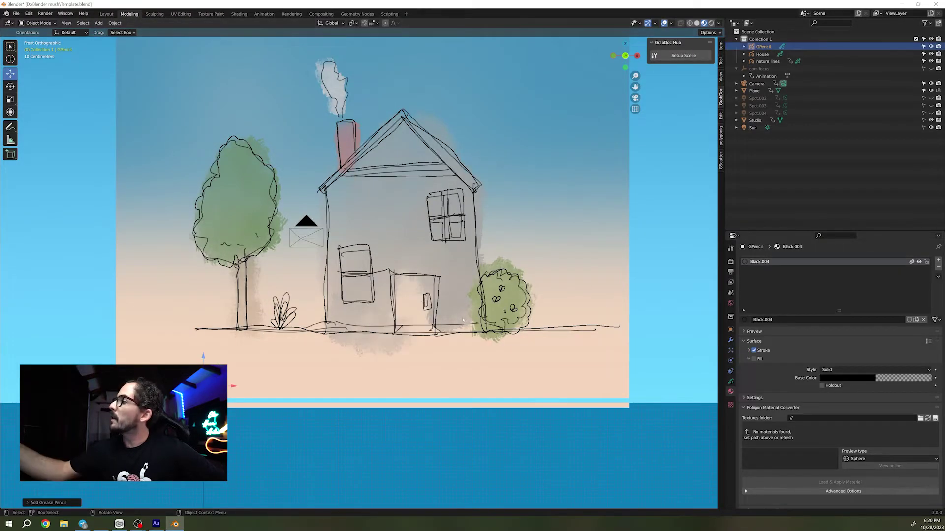
# Rename the new Grease Pencil object "nature colors" and turn off Use Lights for its layer
pyautogui.doubleClick(764, 47)
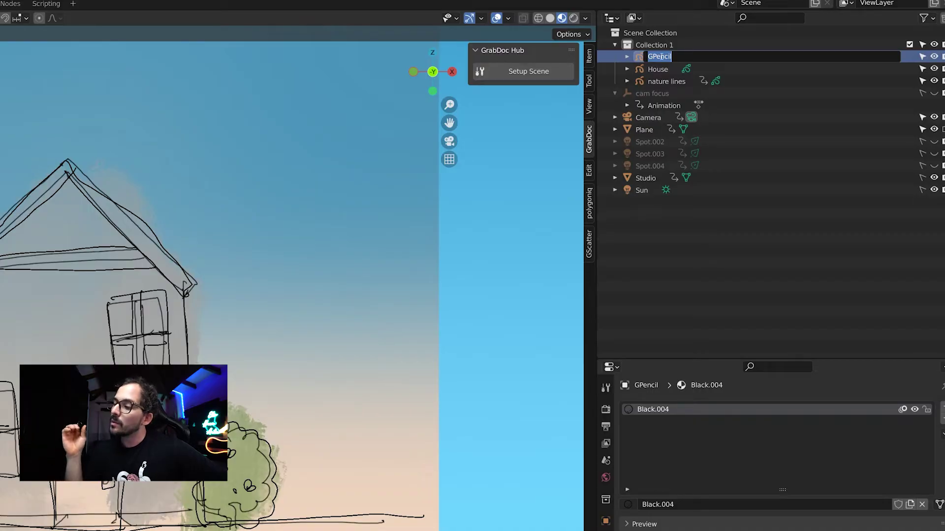
pyautogui.write('n')
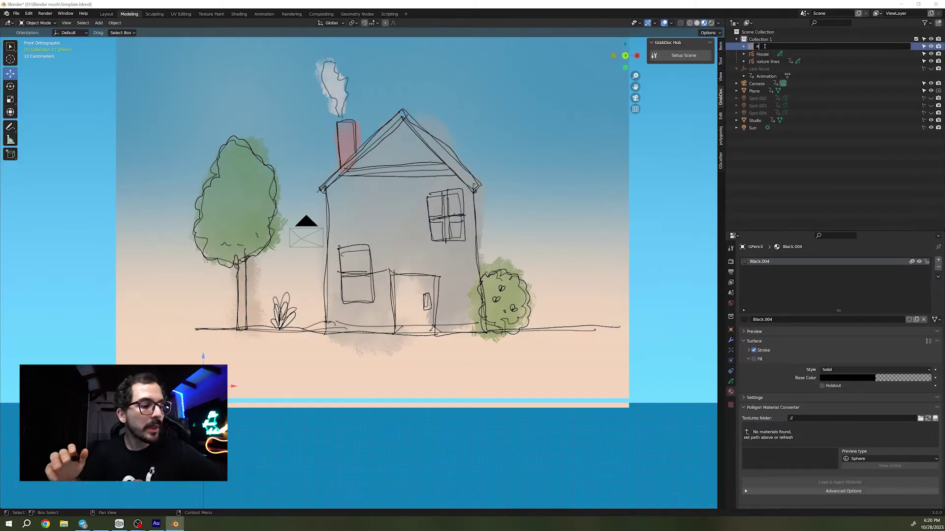
pyautogui.write('ature colors')
pyautogui.press('Return')
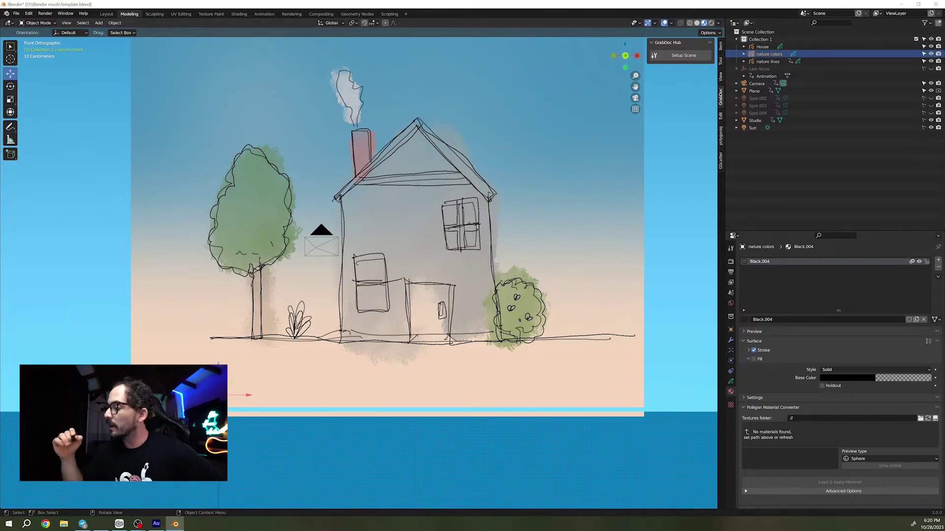
pyautogui.click(731, 382)
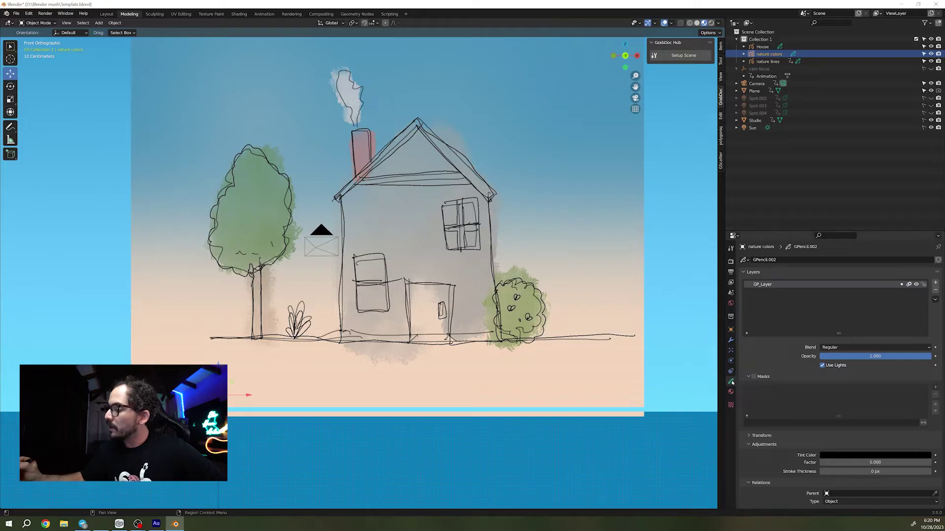
pyautogui.click(822, 365)
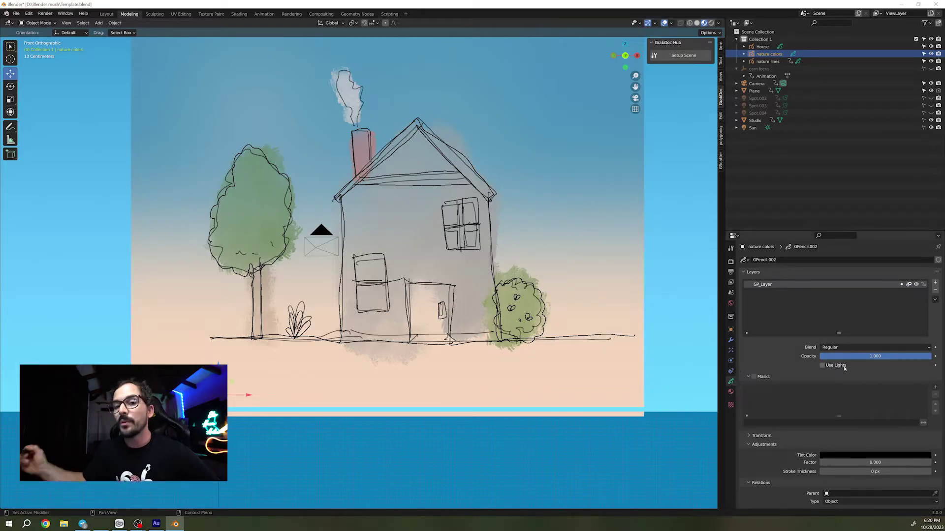
# Replace the default black material of nature colors with a new fill-only material that has no stroke and a solid green base color
pyautogui.click(731, 391)
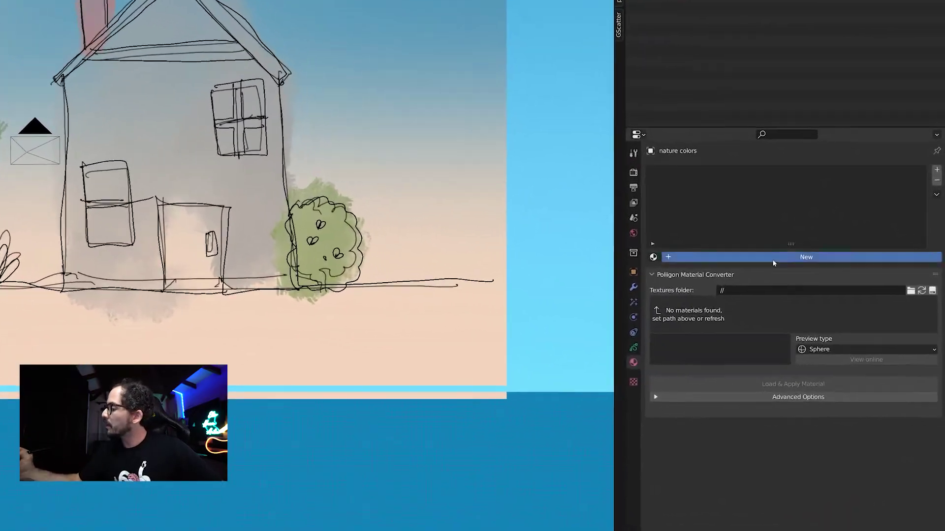
pyautogui.click(812, 303)
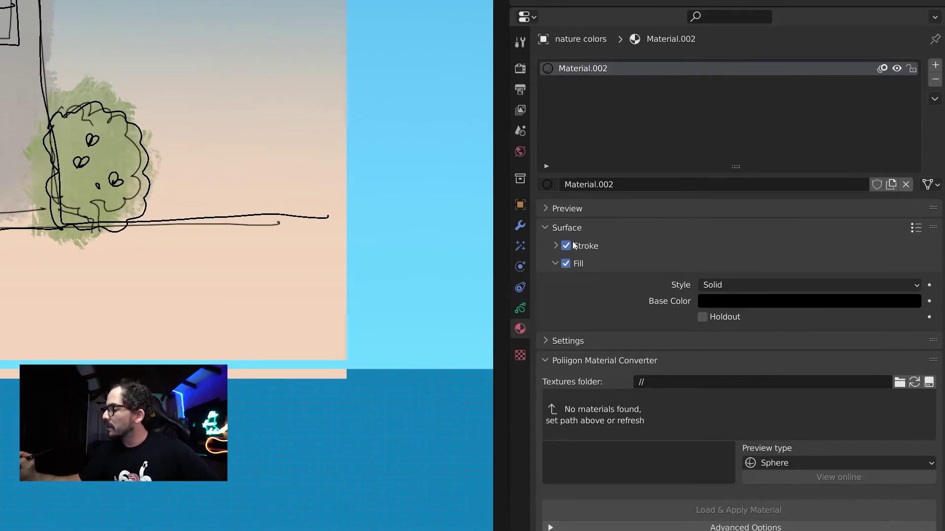
pyautogui.click(574, 244)
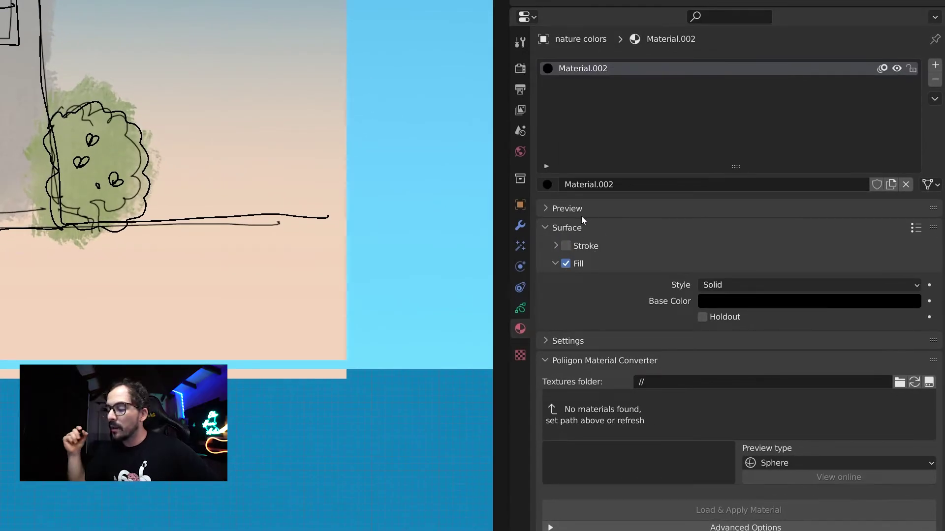
pyautogui.click(737, 302)
pyautogui.moveTo(911, 140); pyautogui.dragTo(909, 122)
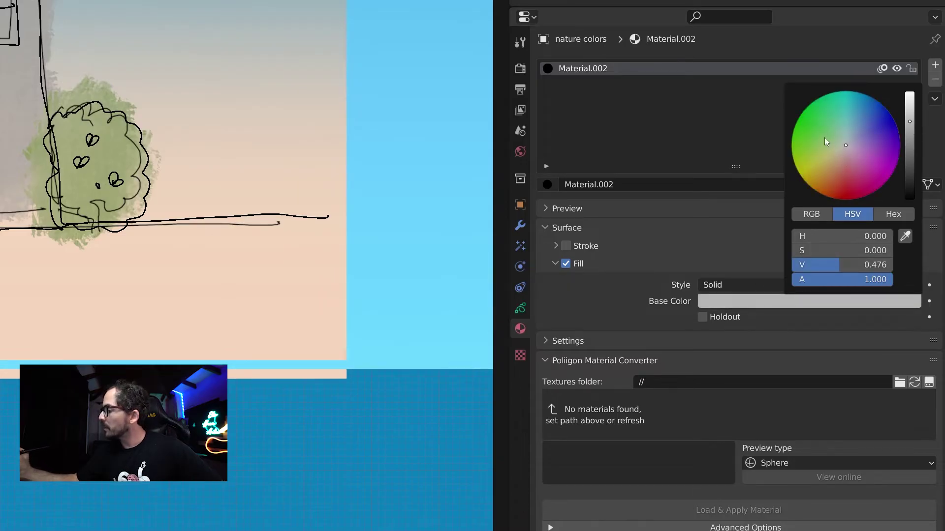
pyautogui.click(825, 132)
pyautogui.click(802, 301)
pyautogui.moveTo(906, 174); pyautogui.dragTo(912, 152)
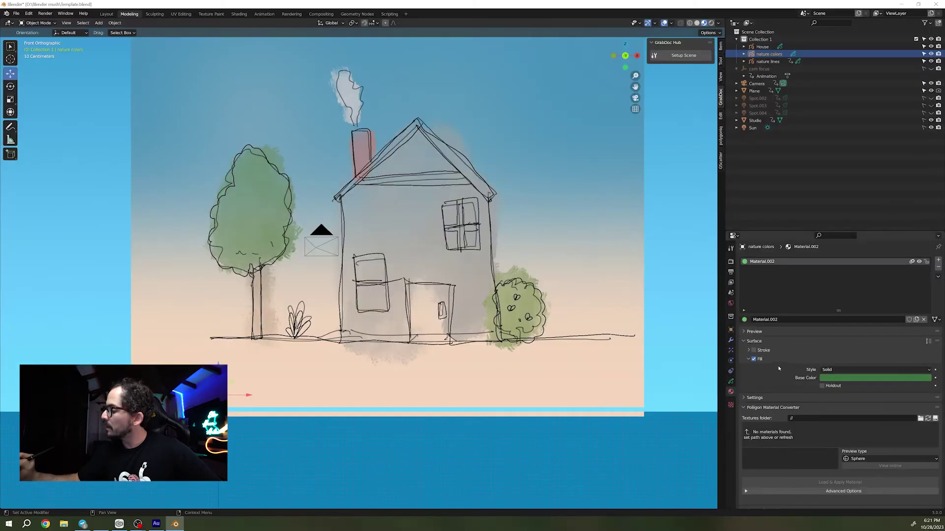
pyautogui.click(731, 381)
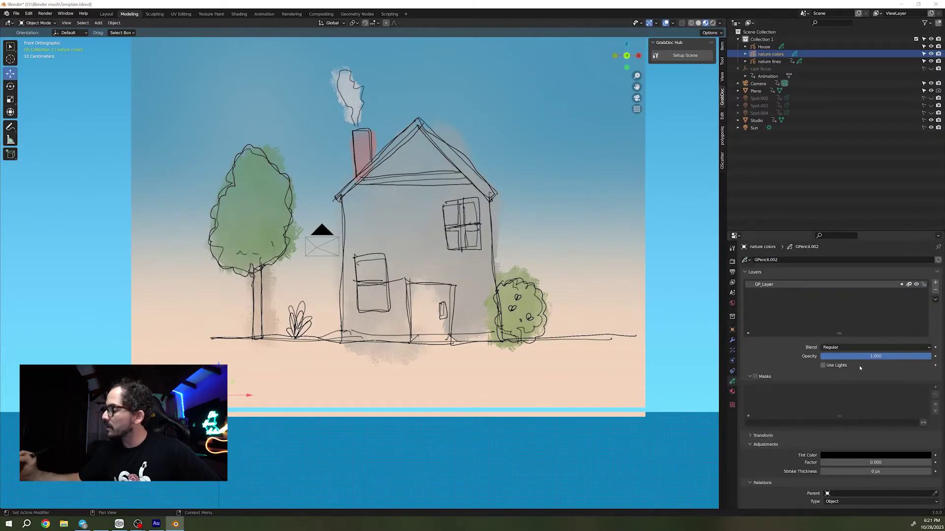
pyautogui.click(732, 391)
# Enter Draw Mode on nature colors and trace the tree crown and the bush as filled green shapes
pyautogui.hotkey('ctrl', 'Tab')
pyautogui.hotkey('ctrl', 'Tab')
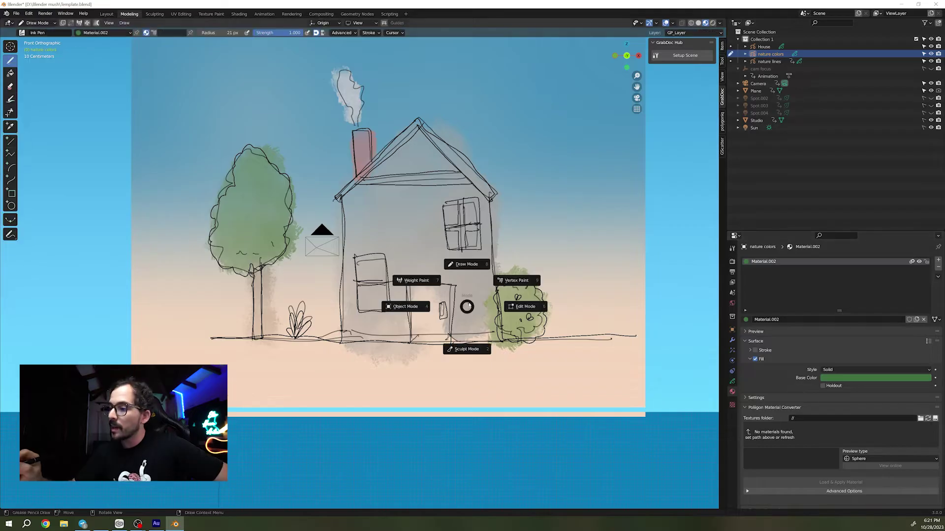
pyautogui.click(473, 265)
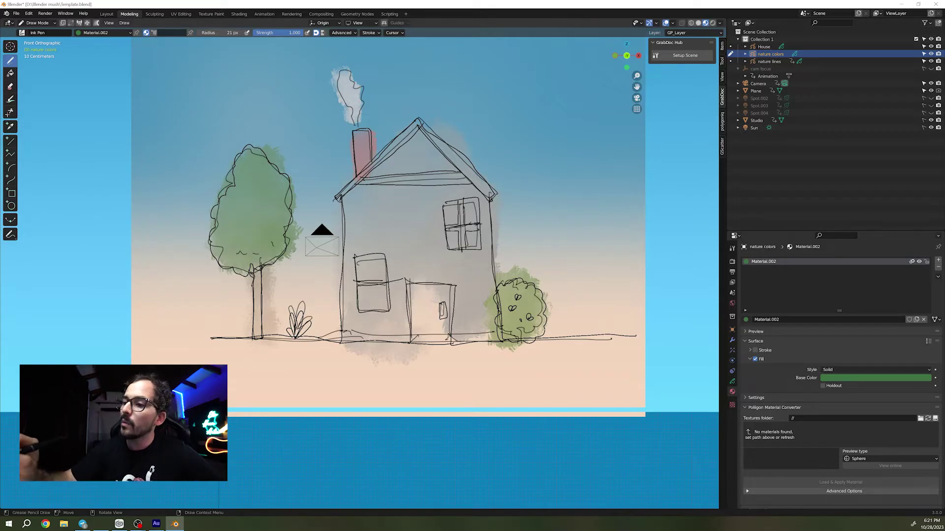
pyautogui.moveTo(283, 221)
pyautogui.mouseDown()
pyautogui.moveTo(259, 148)
pyautogui.moveTo(241, 157)
pyautogui.moveTo(228, 246)
pyautogui.moveTo(223, 202)
pyautogui.moveTo(214, 242)
pyautogui.moveTo(246, 246)
pyautogui.moveTo(216, 258)
pyautogui.moveTo(258, 266)
pyautogui.moveTo(232, 271)
pyautogui.mouseUp()
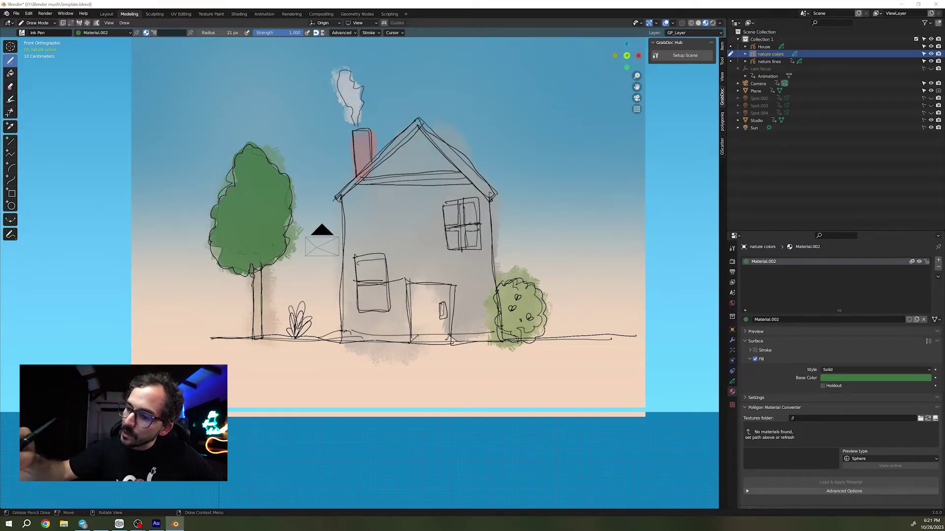
pyautogui.moveTo(231, 272); pyautogui.dragTo(223, 238)
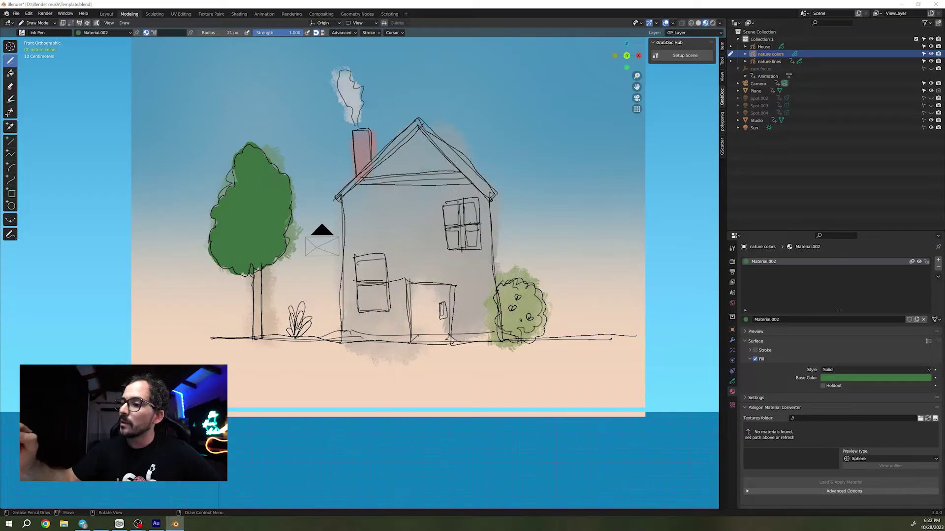
pyautogui.moveTo(515, 286)
pyautogui.mouseDown()
pyautogui.moveTo(496, 306)
pyautogui.moveTo(522, 324)
pyautogui.moveTo(538, 320)
pyautogui.moveTo(525, 280)
pyautogui.mouseUp()
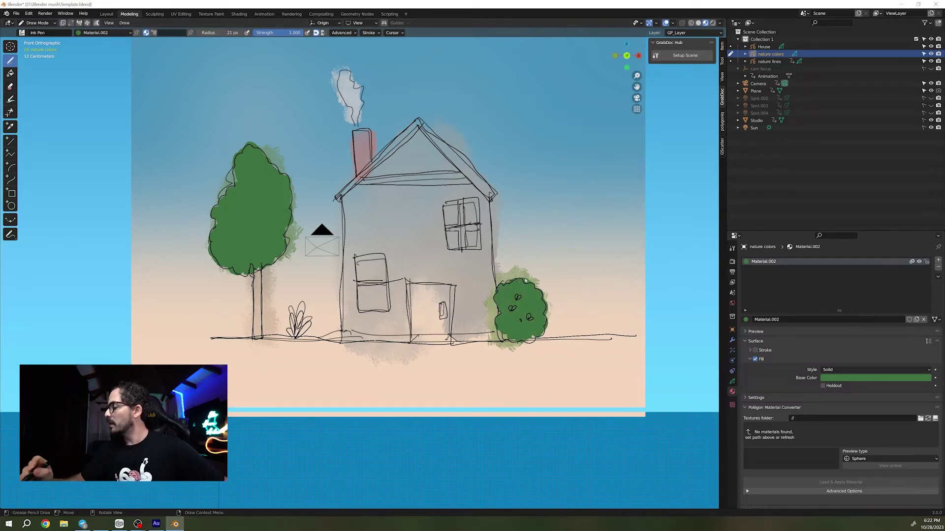
pyautogui.moveTo(527, 357)
pyautogui.keyDown('shift'); pyautogui.mouseDown(button='middle')
pyautogui.moveTo(505, 348)
pyautogui.moveTo(529, 349)
pyautogui.mouseUp(button='middle'); pyautogui.keyUp('shift')
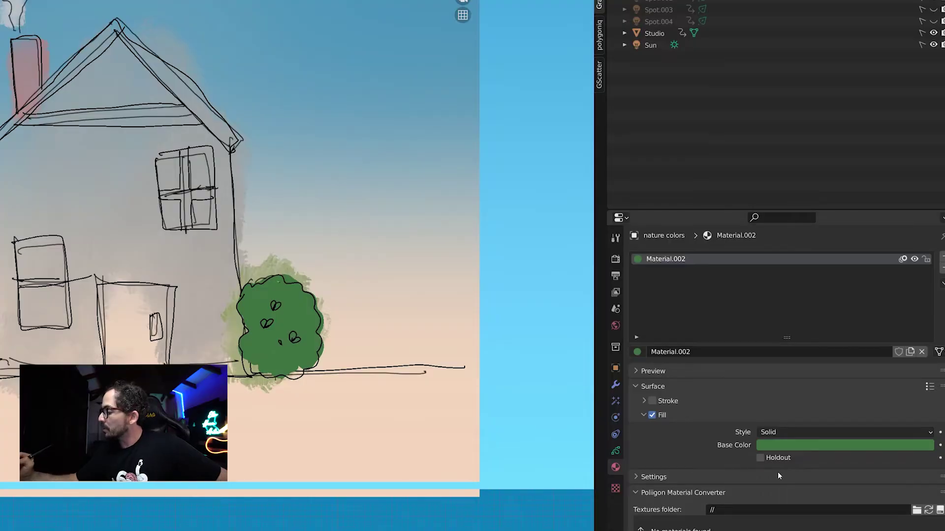
# Try the Holdout option on the green fill material, inspect the drawing from an angle and disable the option again
pyautogui.click(778, 459)
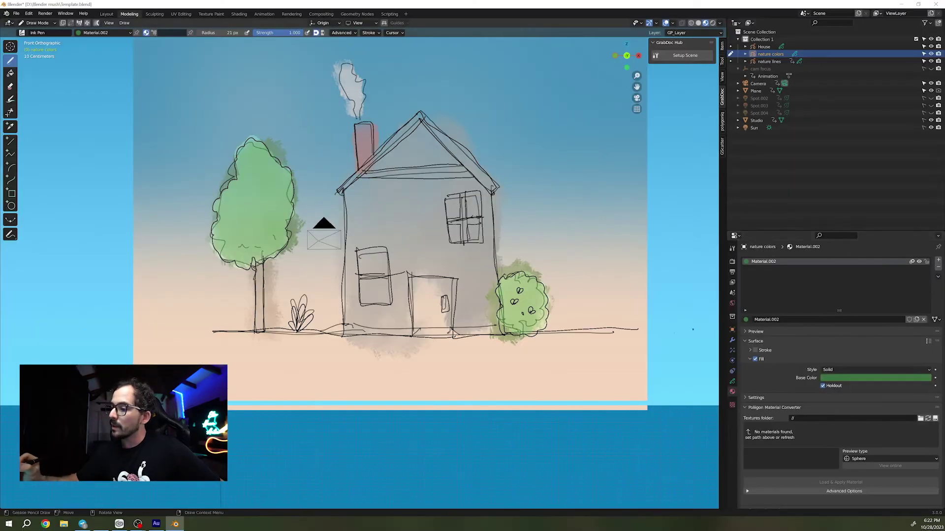
pyautogui.moveTo(644, 361)
pyautogui.mouseDown(button='middle')
pyautogui.moveTo(571, 345)
pyautogui.moveTo(648, 361)
pyautogui.moveTo(651, 373)
pyautogui.mouseUp(button='middle')
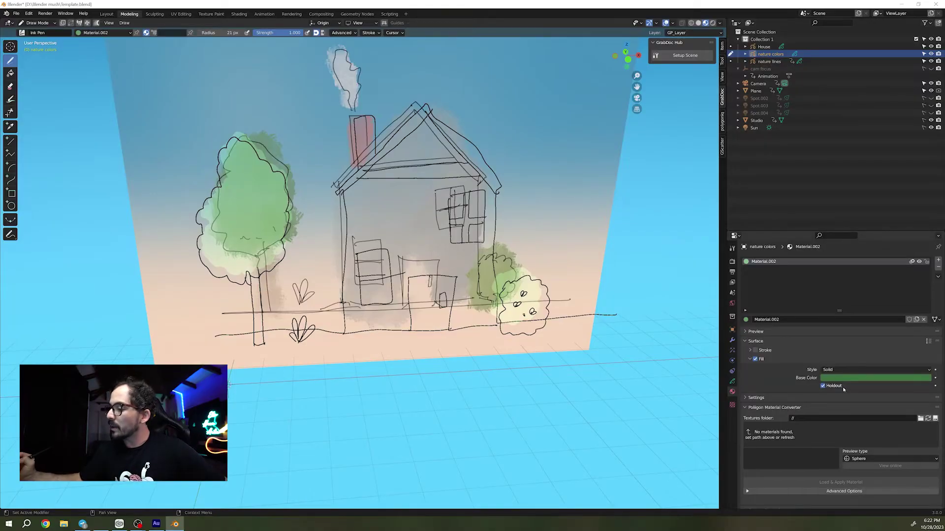
pyautogui.click(822, 385)
# Return to Object Mode and move nature colors along the Y axis to sit just behind the nature lines
pyautogui.moveTo(619, 270); pyautogui.dragTo(561, 280, button='middle')
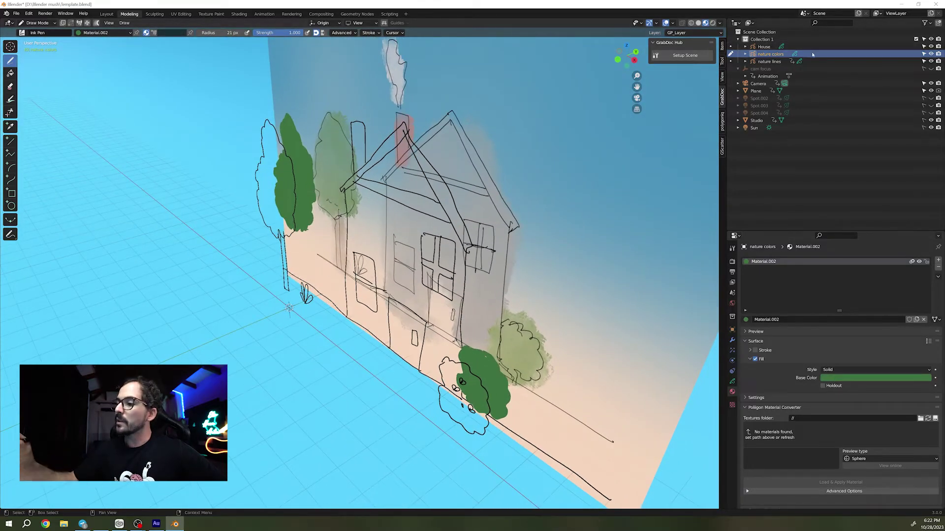
pyautogui.click(414, 280)
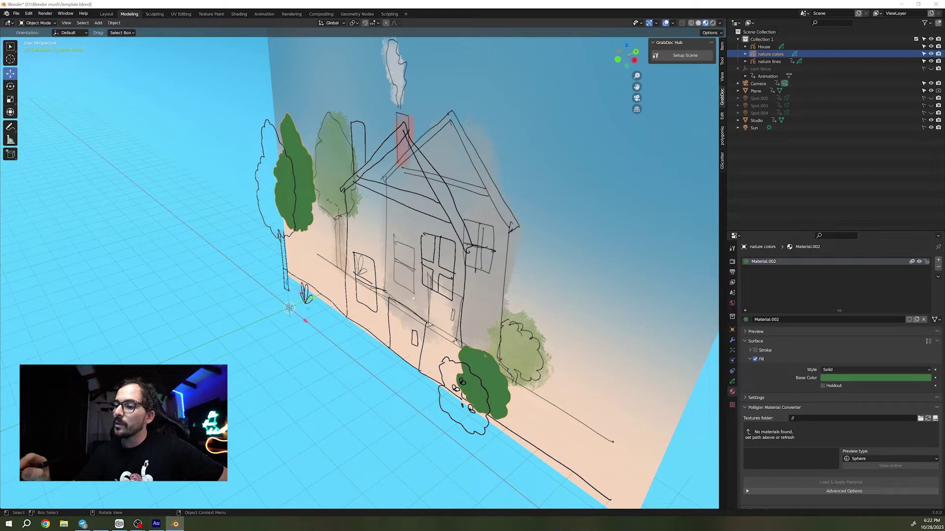
pyautogui.moveTo(312, 298); pyautogui.dragTo(295, 305)
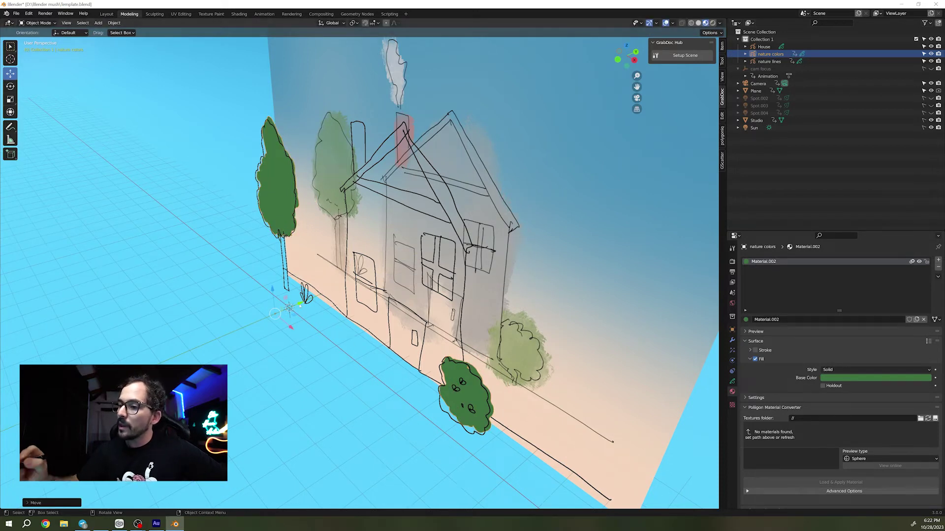
pyautogui.moveTo(295, 305)
pyautogui.mouseDown(button='middle')
pyautogui.moveTo(515, 339)
pyautogui.moveTo(605, 342)
pyautogui.moveTo(407, 377)
pyautogui.mouseUp(button='middle')
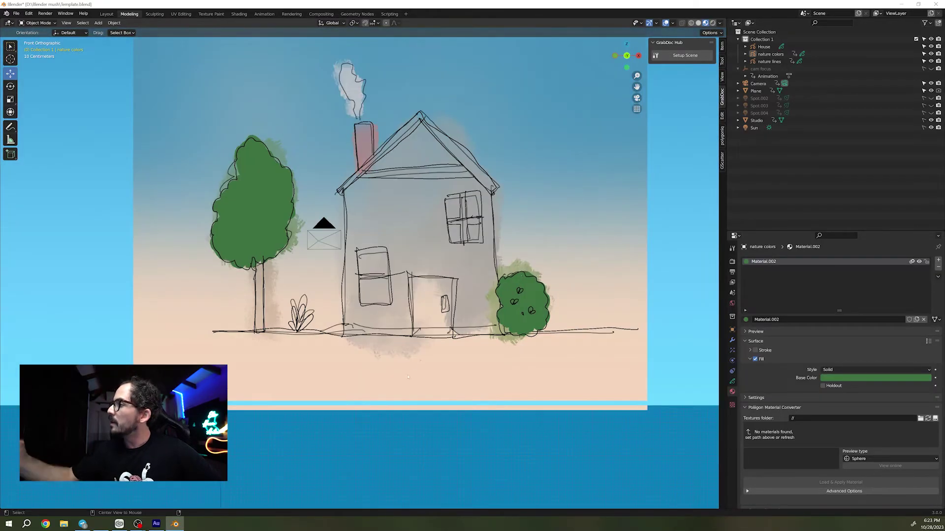
# Switch to the nature lines object in Draw Mode and draw several small leaf details inside the tree crown
pyautogui.click(757, 61)
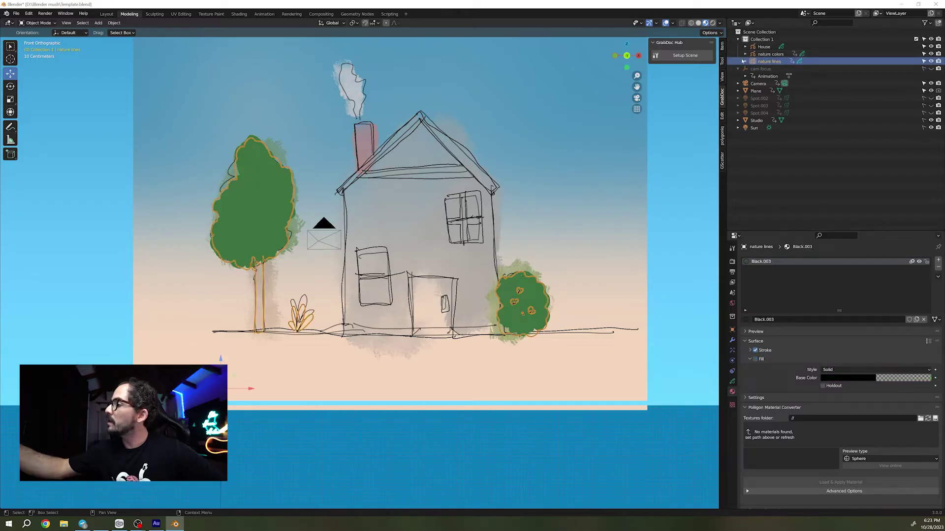
pyautogui.hotkey('ctrl', 'Tab')
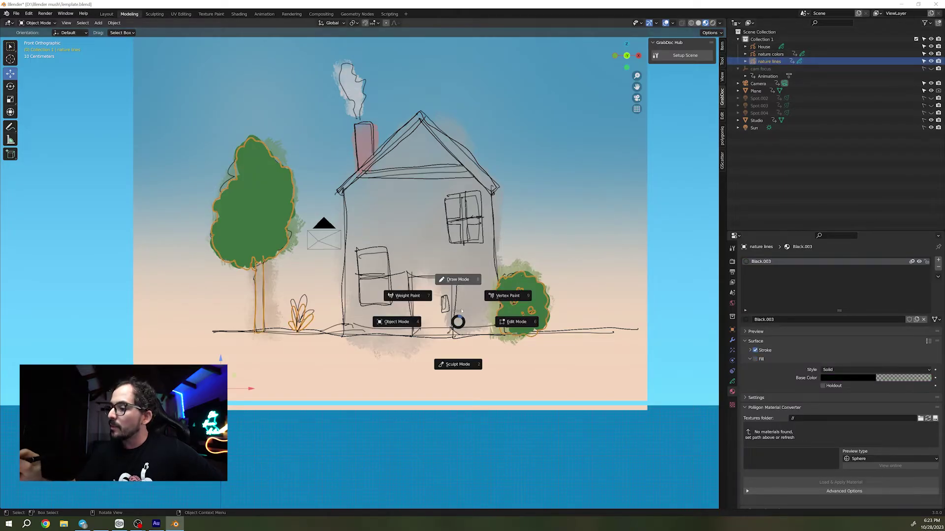
pyautogui.click(463, 280)
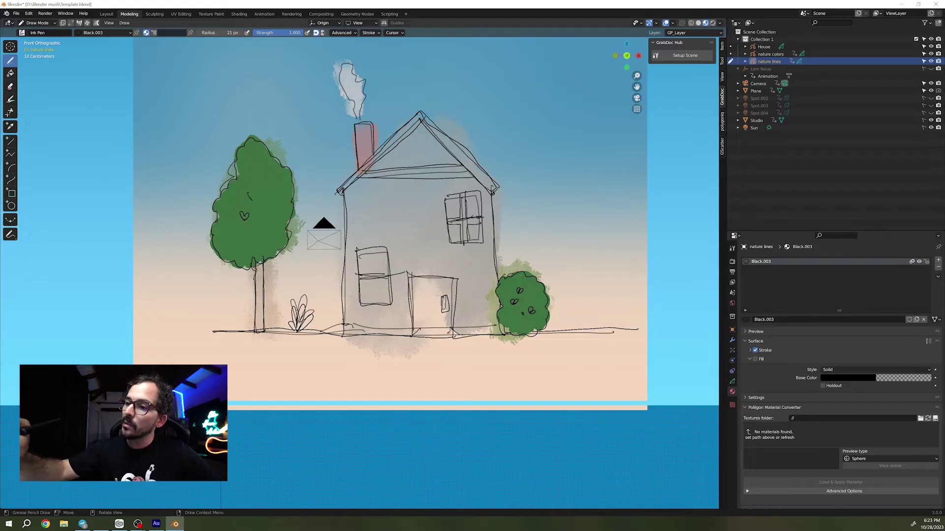
pyautogui.moveTo(239, 220); pyautogui.dragTo(248, 228)
pyautogui.moveTo(261, 233); pyautogui.dragTo(269, 237)
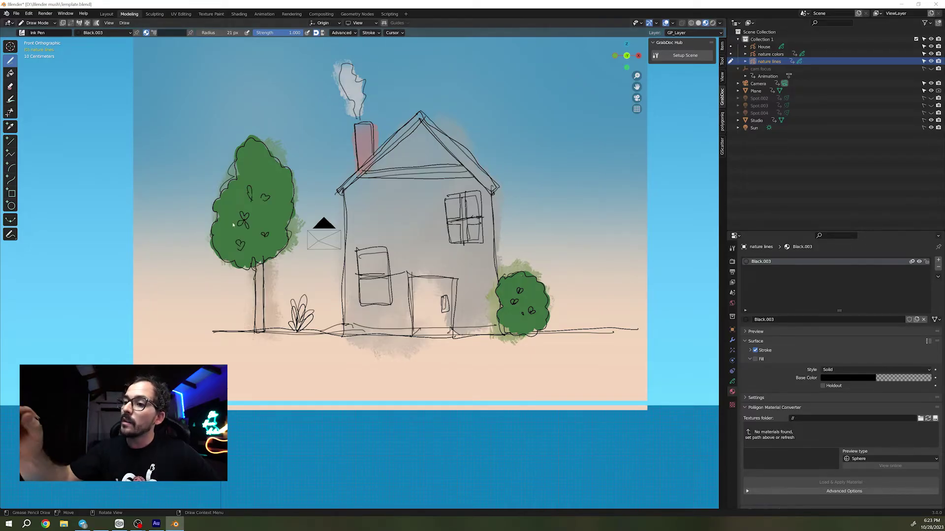
# Try drawing extra leaves around the tree from an angled view, undo the stray strokes and return to the front view
pyautogui.moveTo(433, 231)
pyautogui.mouseDown(button='middle')
pyautogui.moveTo(356, 256)
pyautogui.moveTo(400, 250)
pyautogui.moveTo(386, 269)
pyautogui.moveTo(472, 256)
pyautogui.moveTo(394, 248)
pyautogui.moveTo(480, 281)
pyautogui.moveTo(506, 350)
pyautogui.moveTo(394, 316)
pyautogui.moveTo(364, 275)
pyautogui.mouseUp(button='middle')
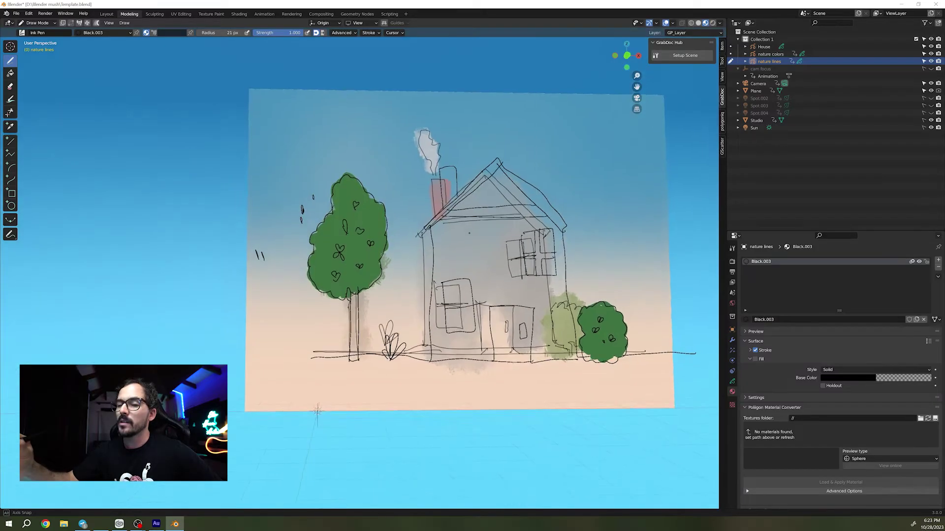
pyautogui.moveTo(465, 245); pyautogui.dragTo(411, 245, button='middle')
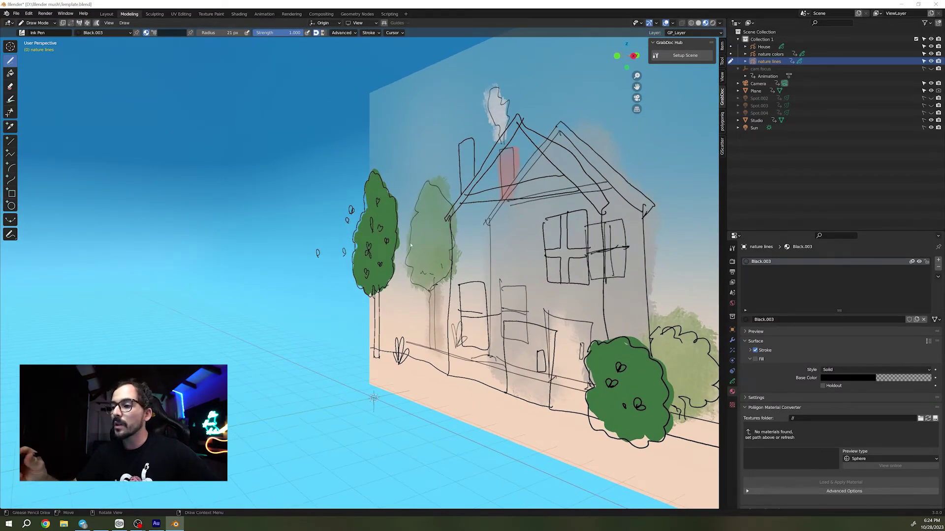
pyautogui.hotkey('ctrl', 'z')
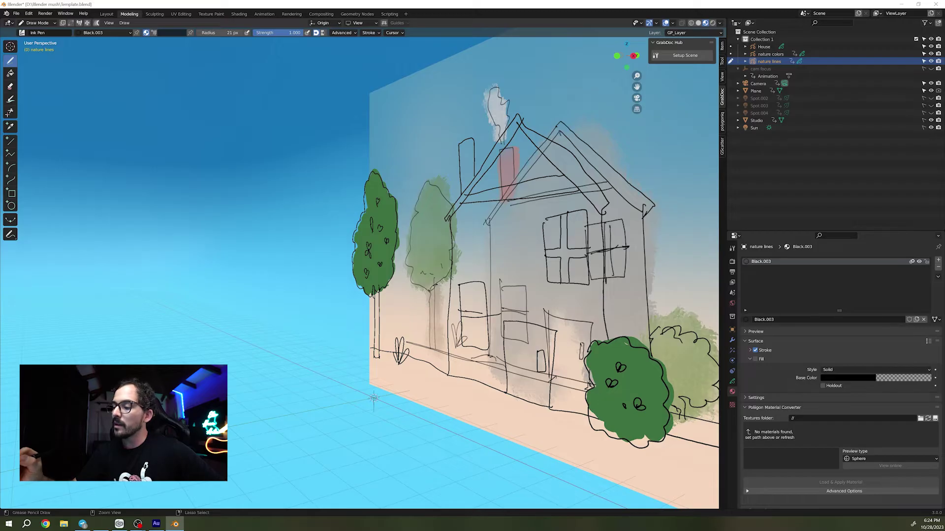
pyautogui.keyDown('alt'); pyautogui.moveTo(410, 245); pyautogui.dragTo(465, 245, button='middle'); pyautogui.keyUp('alt')
pyautogui.keyDown('shift'); pyautogui.moveTo(553, 325); pyautogui.dragTo(499, 315, button='middle'); pyautogui.keyUp('shift')
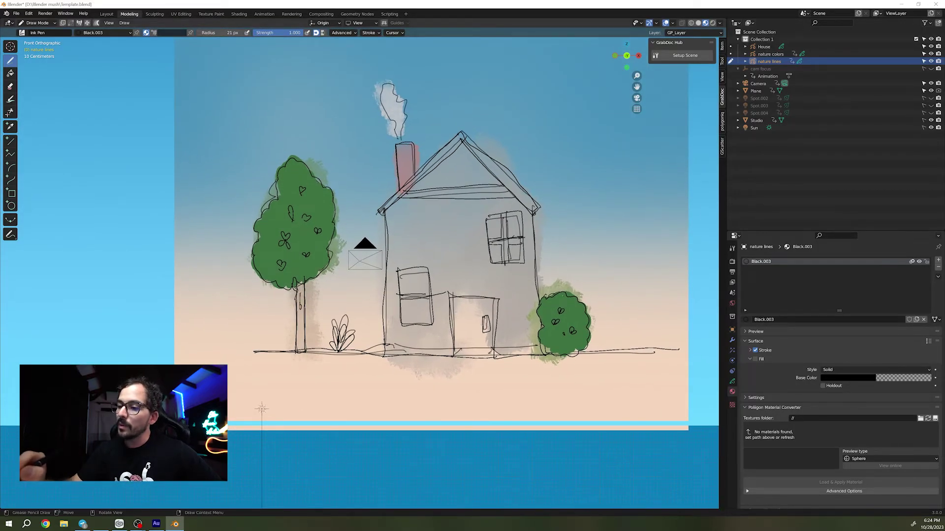
# Add a second material slot to nature colors and assign the existing green Material.002 to it
pyautogui.click(730, 54)
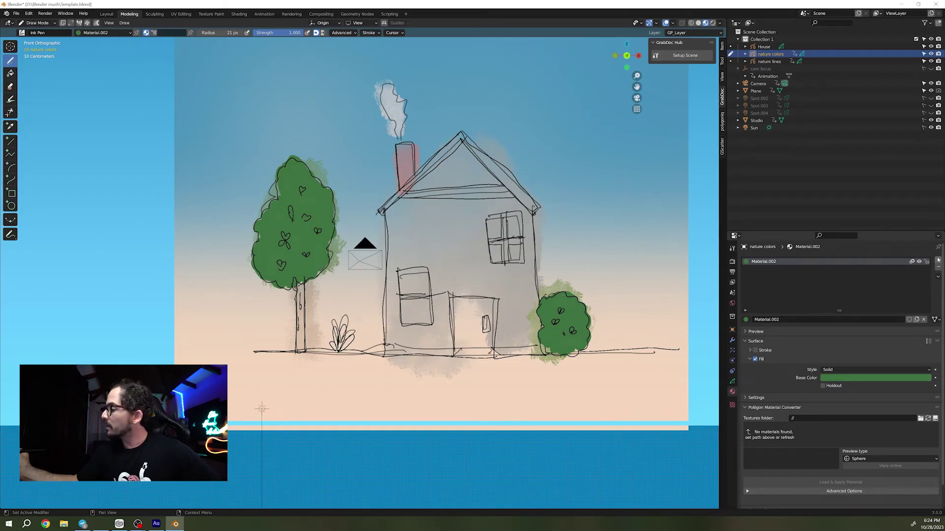
pyautogui.click(938, 260)
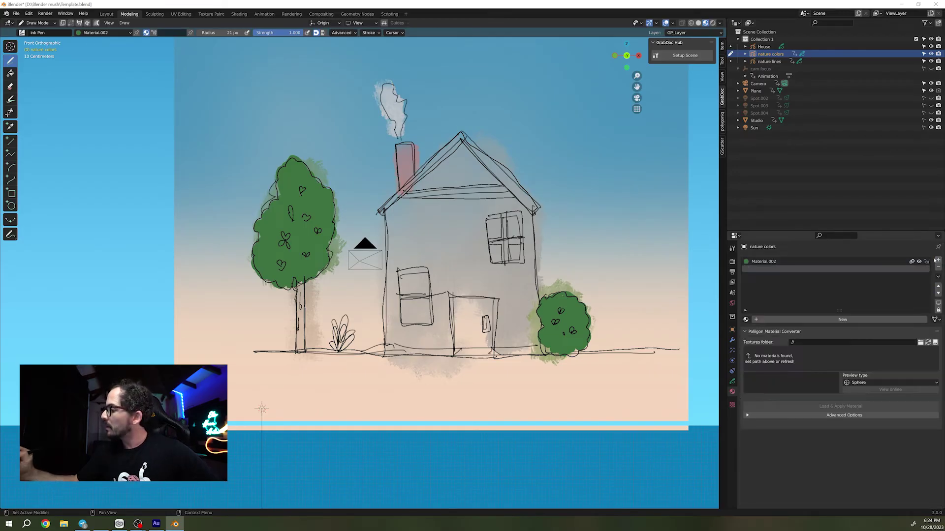
pyautogui.click(745, 319)
pyautogui.scroll(-8, 780, 365)
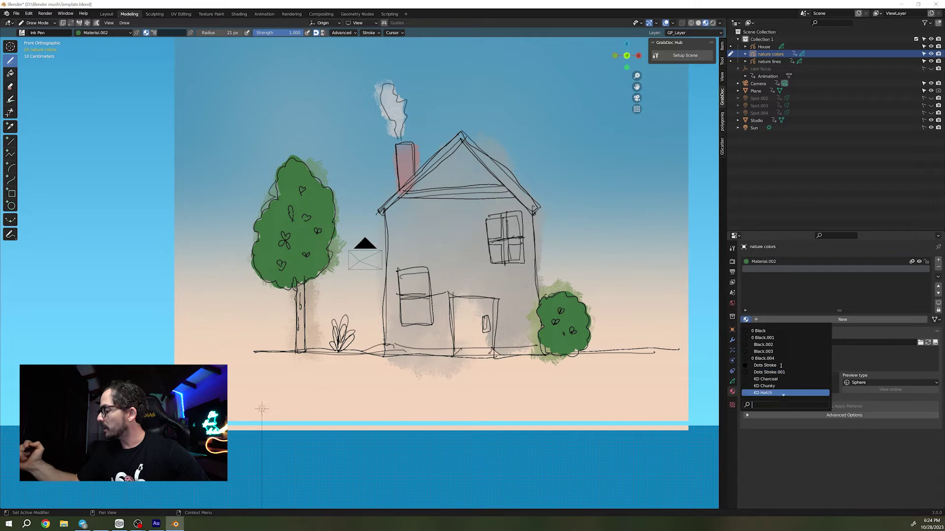
pyautogui.click(781, 372)
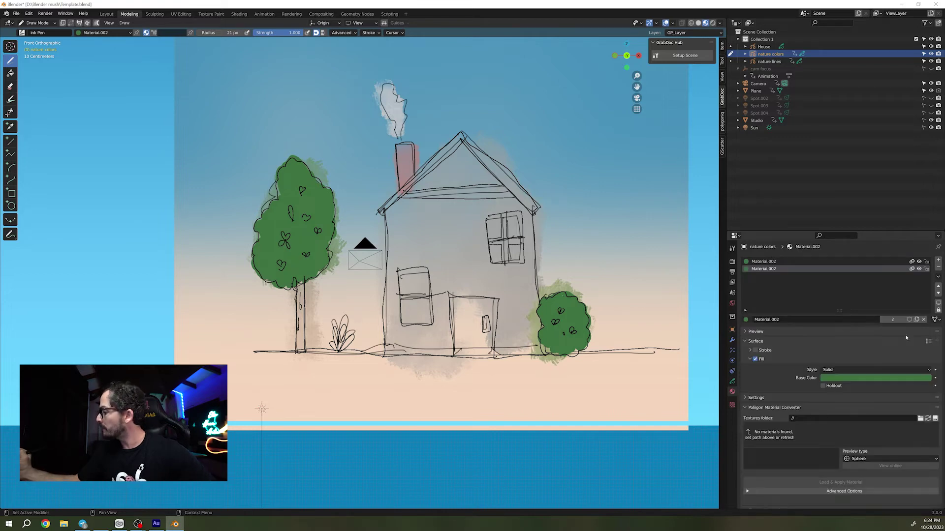
# Make the second slot's material an independent copy, change its fill color to brown and fill in the tree trunk
pyautogui.click(916, 319)
pyautogui.click(904, 377)
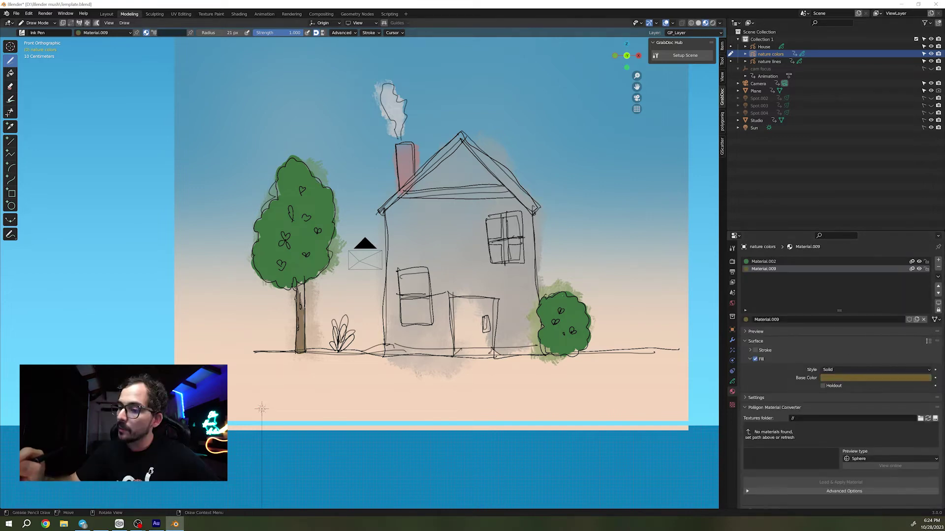
pyautogui.moveTo(304, 315); pyautogui.dragTo(303, 298)
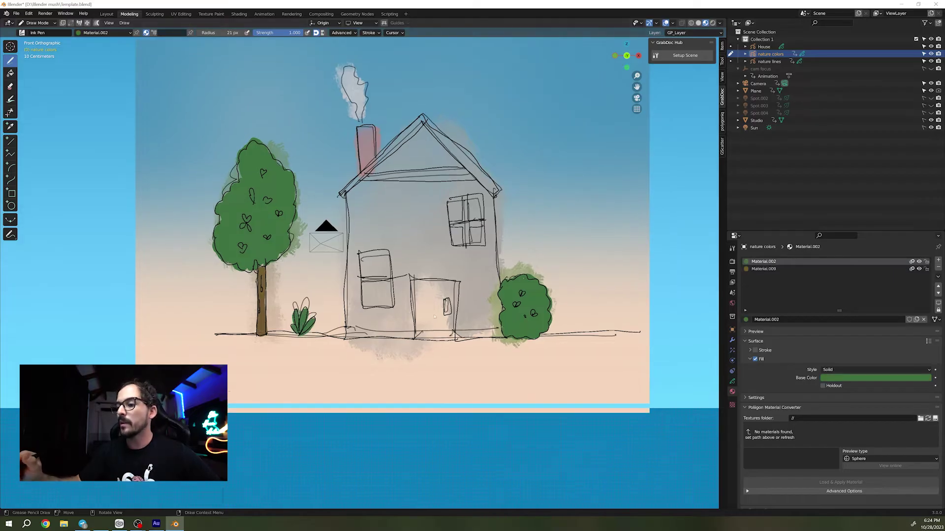
# Fill the leaves of the small plant beside the tree with the green Material.002
pyautogui.keyDown('shift'); pyautogui.moveTo(443, 282); pyautogui.dragTo(383, 293, button='middle'); pyautogui.keyUp('shift')
pyautogui.moveTo(537, 349)
pyautogui.mouseDown(button='middle')
pyautogui.moveTo(512, 344)
pyautogui.moveTo(572, 343)
pyautogui.mouseUp(button='middle')
pyautogui.moveTo(340, 240); pyautogui.dragTo(293, 245, button='middle')
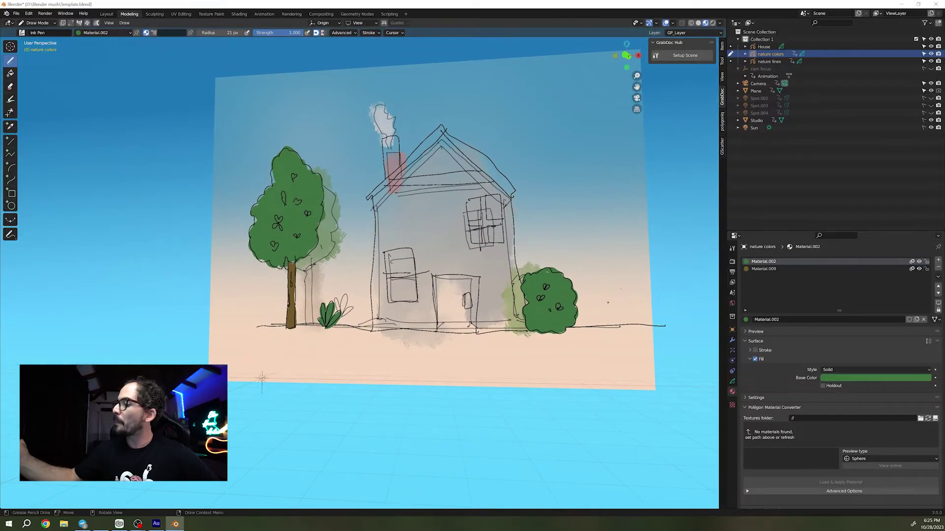
pyautogui.moveTo(487, 328)
pyautogui.keyDown('shift'); pyautogui.mouseDown(button='middle')
pyautogui.moveTo(540, 340)
pyautogui.moveTo(514, 332)
pyautogui.mouseUp(button='middle'); pyautogui.keyUp('shift')
# Return to Object Mode, add a blank Grease Pencil object and name it HOUSE COLORS
pyautogui.hotkey('ctrl', 'Tab')
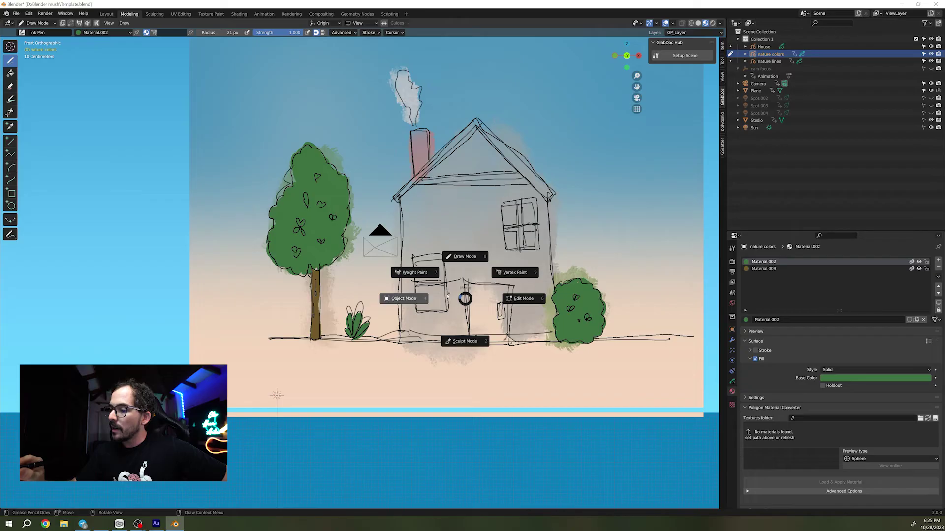
pyautogui.click(420, 299)
pyautogui.hotkey('shift', 'a')
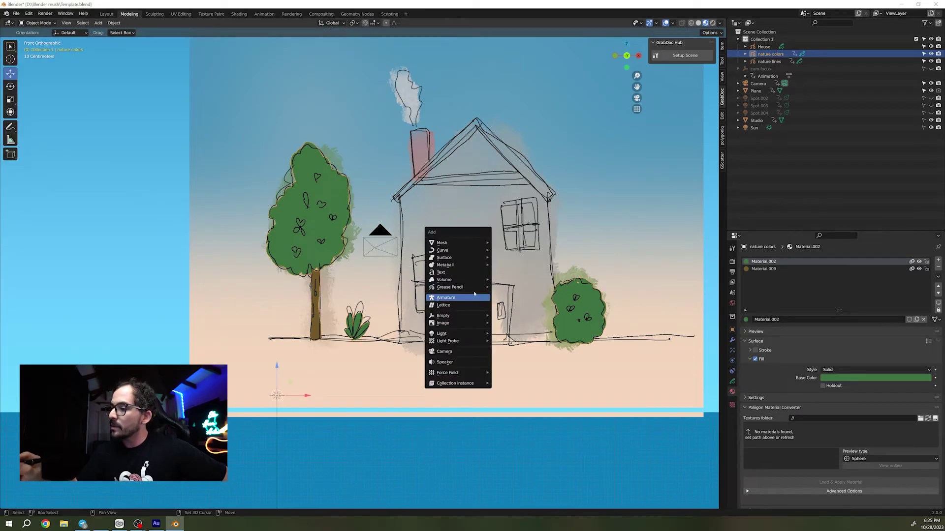
pyautogui.moveTo(478, 289)
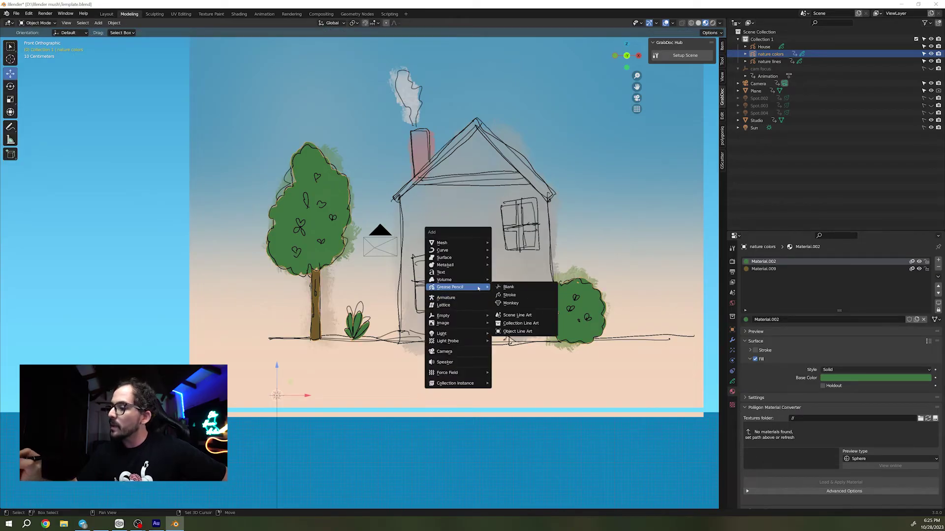
pyautogui.click(527, 289)
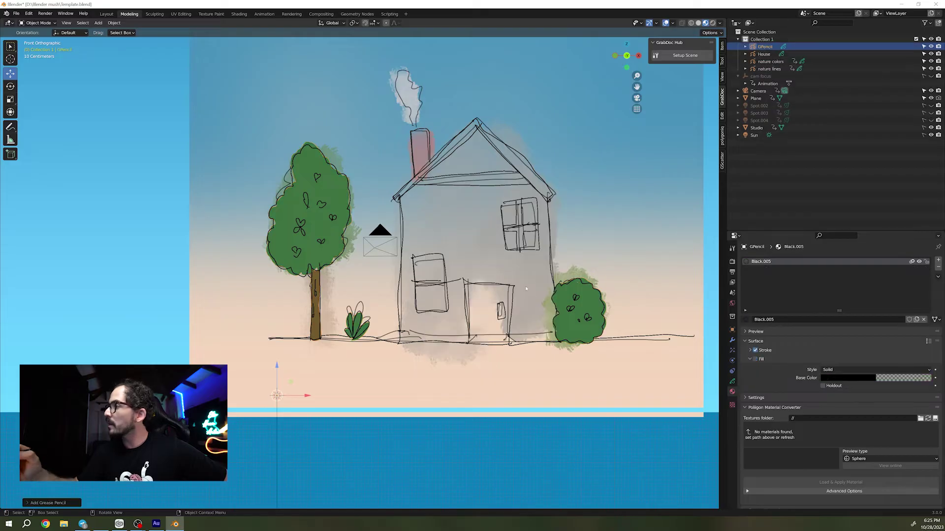
pyautogui.doubleClick(765, 46)
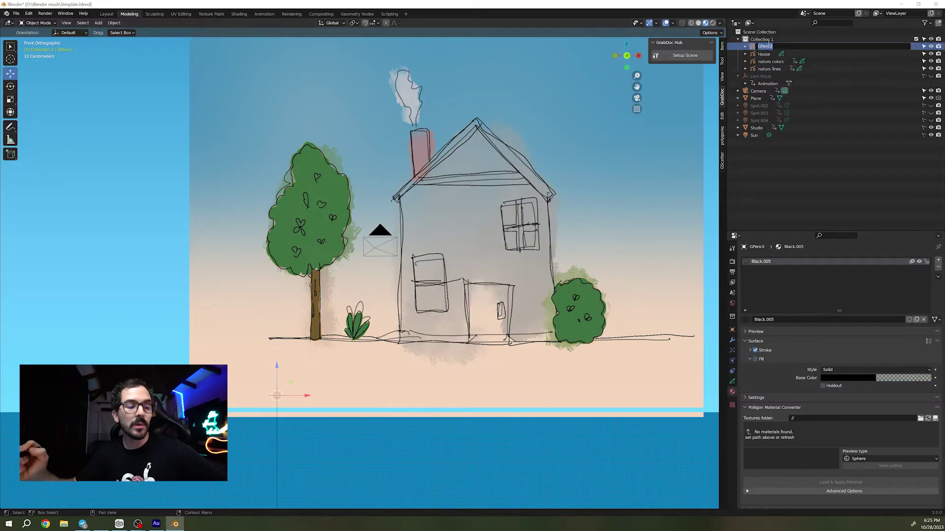
pyautogui.write('HOU')
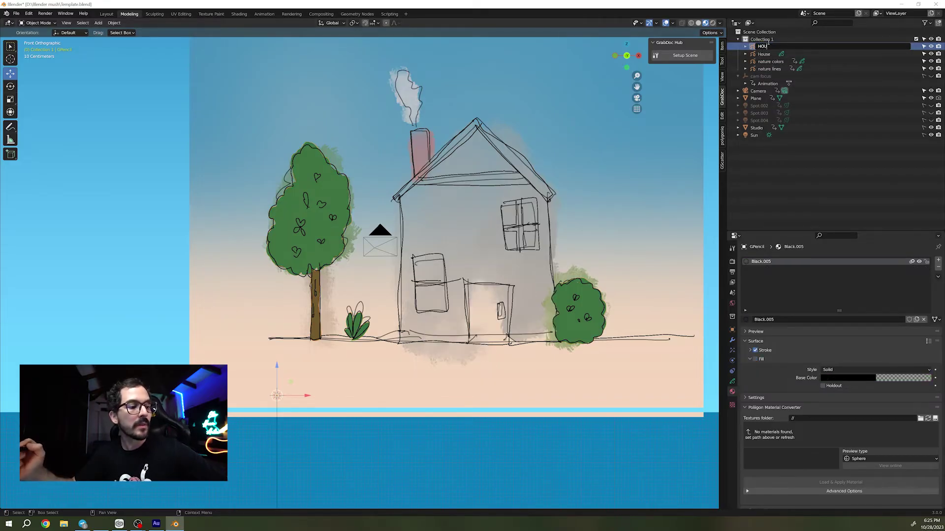
pyautogui.write('SE COLORS')
pyautogui.press('Return')
# Switch HOUSE COLORS to Draw Mode and replace its default black material with the existing Material.006
pyautogui.hotkey('ctrl', 'Tab')
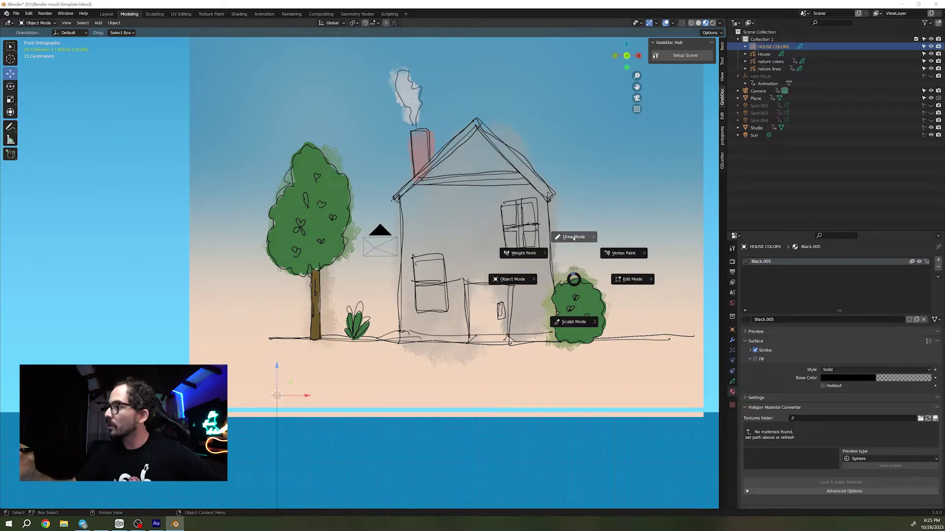
pyautogui.click(570, 247)
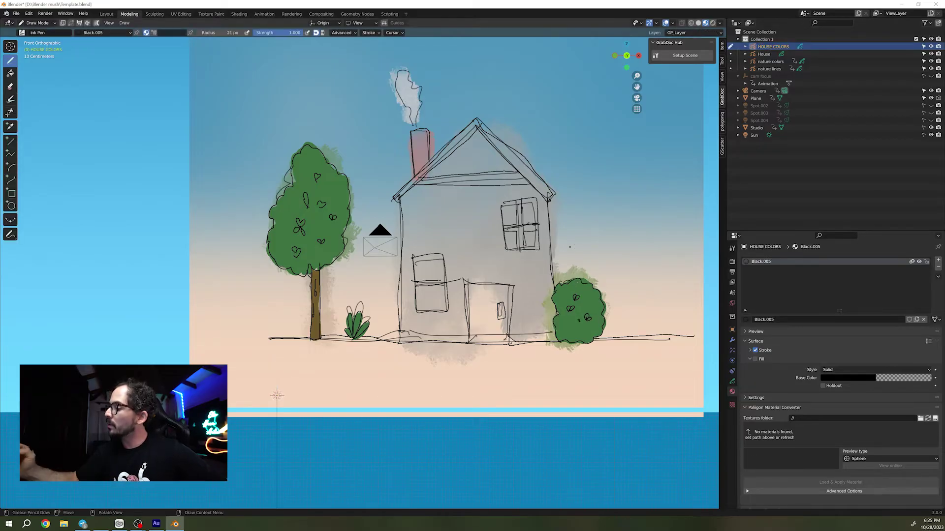
pyautogui.click(938, 267)
pyautogui.click(746, 319)
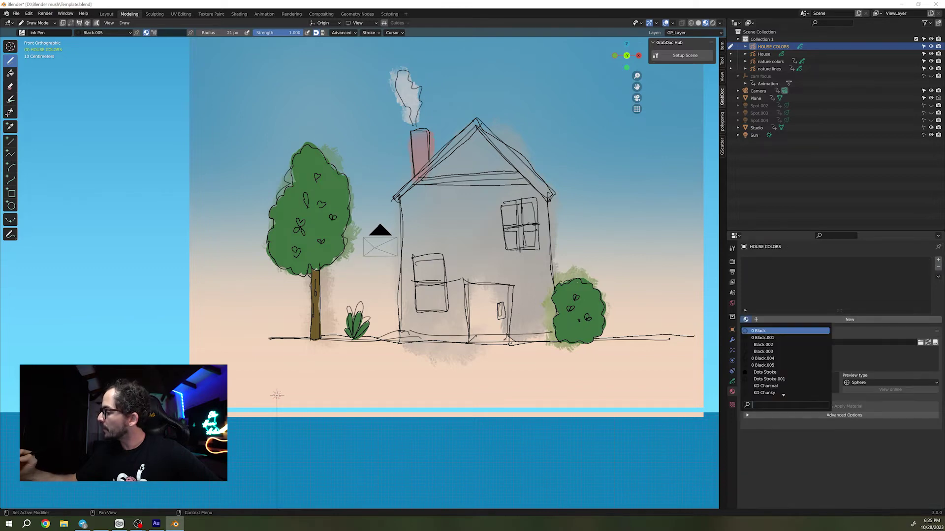
pyautogui.scroll(-13, 770, 380)
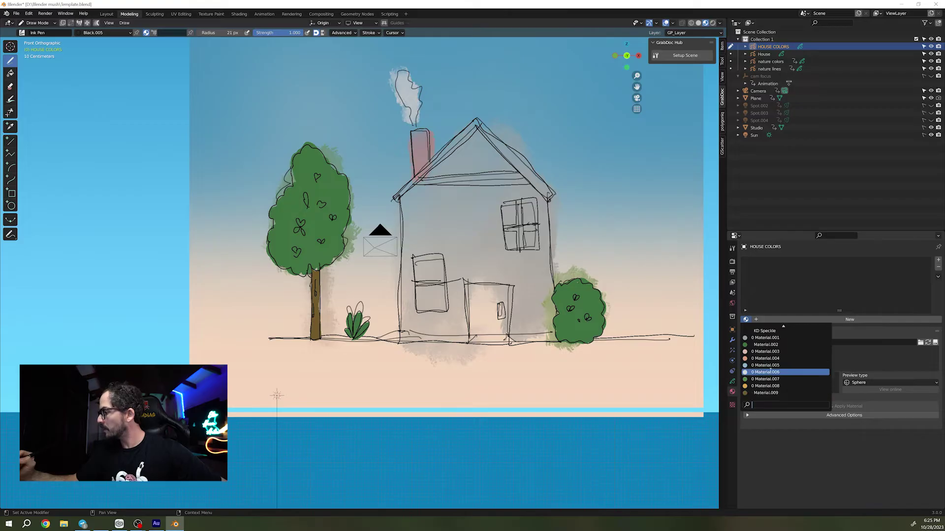
pyautogui.click(767, 372)
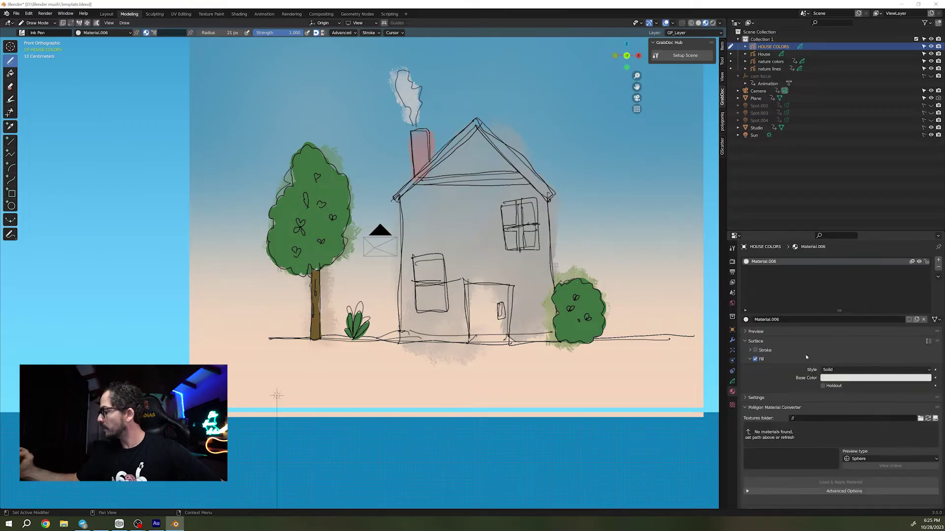
# Fill the whole house silhouette, walls and gable, with the off-white Material.006
pyautogui.click(852, 378)
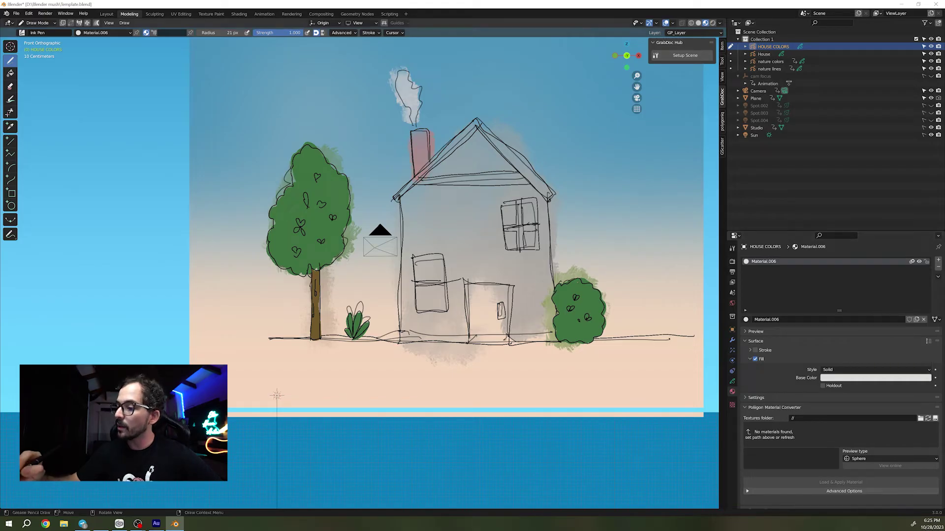
pyautogui.click(732, 381)
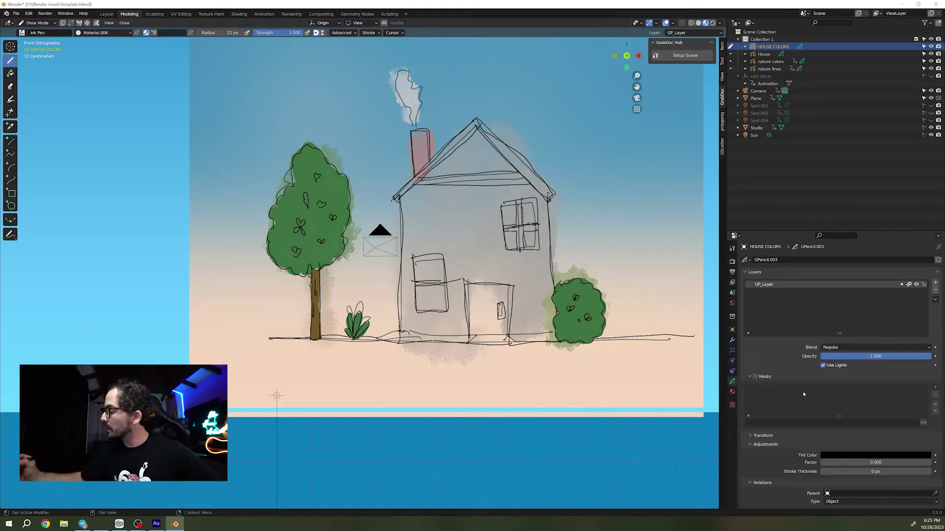
pyautogui.click(732, 392)
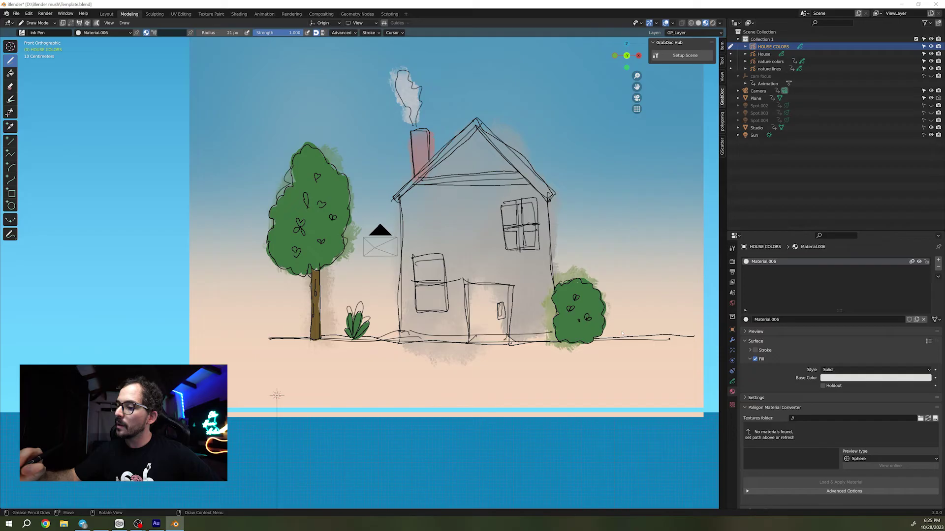
pyautogui.moveTo(398, 327)
pyautogui.mouseDown()
pyautogui.moveTo(399, 209)
pyautogui.moveTo(475, 127)
pyautogui.moveTo(548, 196)
pyautogui.moveTo(550, 344)
pyautogui.mouseUp()
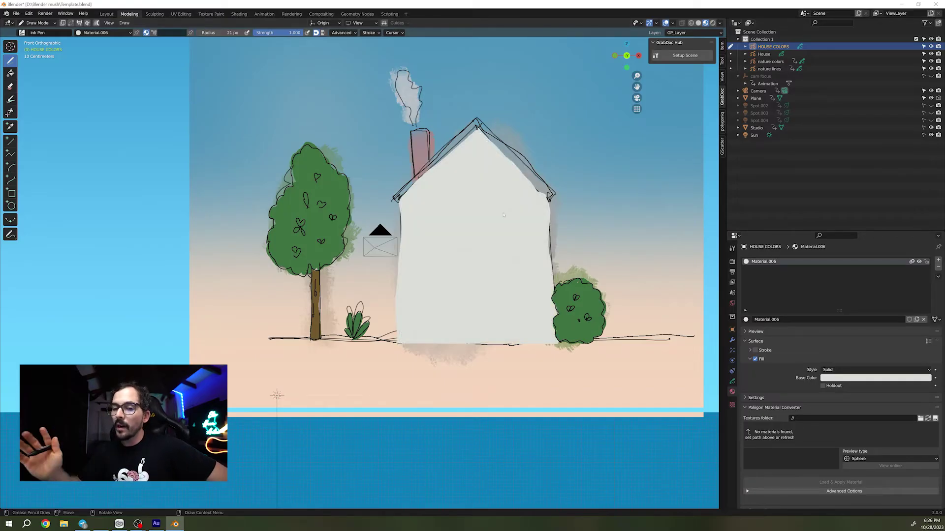
# Return to Object Mode and move HOUSE COLORS back in depth to sit just behind the house lines
pyautogui.moveTo(616, 296)
pyautogui.mouseDown(button='middle')
pyautogui.moveTo(634, 298)
pyautogui.moveTo(544, 318)
pyautogui.mouseUp(button='middle')
pyautogui.moveTo(492, 344); pyautogui.dragTo(555, 320, button='middle')
pyautogui.hotkey('ctrl', 'Tab')
pyautogui.click(442, 311)
pyautogui.moveTo(523, 325); pyautogui.dragTo(415, 328, button='middle')
pyautogui.moveTo(403, 320); pyautogui.dragTo(408, 326)
pyautogui.click(383, 358)
pyautogui.moveTo(382, 358)
pyautogui.mouseDown(button='middle')
pyautogui.moveTo(436, 327)
pyautogui.moveTo(512, 303)
pyautogui.moveTo(483, 312)
pyautogui.moveTo(502, 292)
pyautogui.mouseUp(button='middle')
# In Draw Mode, add a material slot using the existing Material.004 and fill the front door with it
pyautogui.hotkey('ctrl', 'Tab')
pyautogui.click(503, 250)
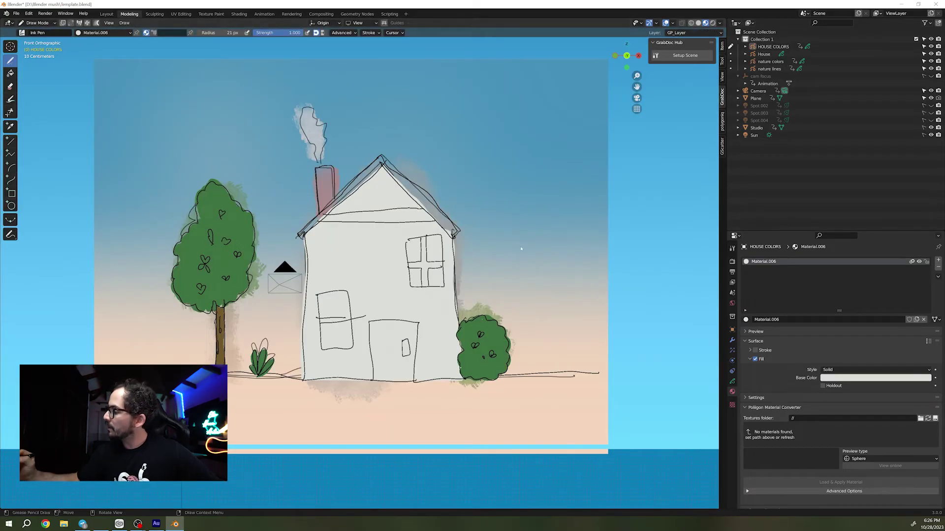
pyautogui.click(940, 260)
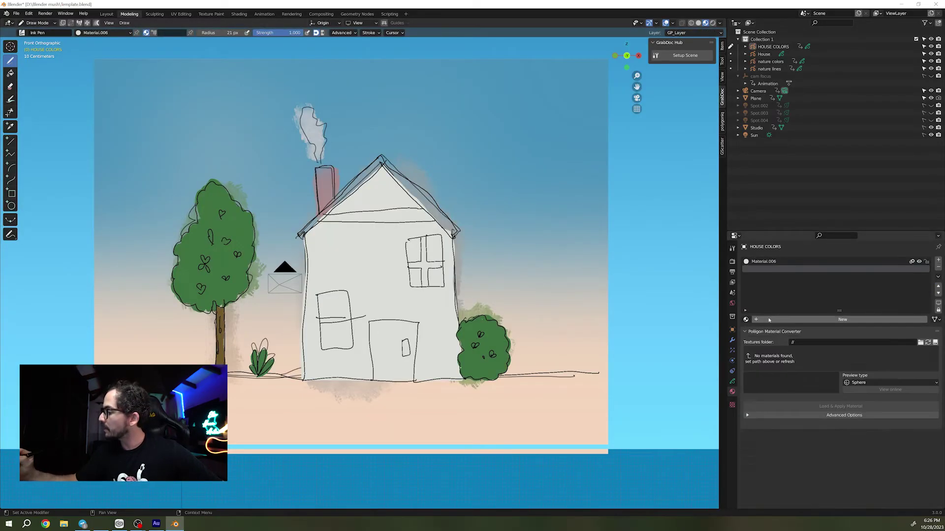
pyautogui.click(745, 320)
pyautogui.scroll(-5, 782, 377)
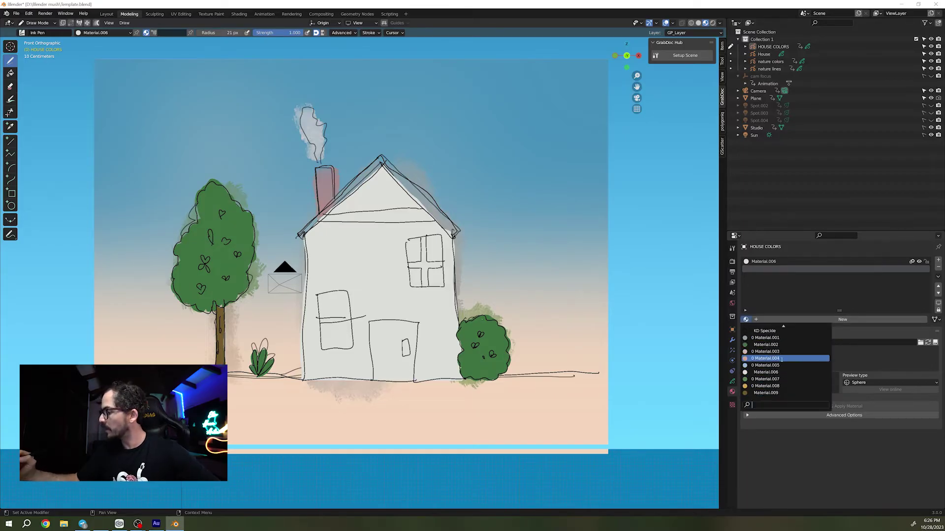
pyautogui.click(765, 358)
pyautogui.moveTo(373, 379)
pyautogui.mouseDown()
pyautogui.moveTo(393, 322)
pyautogui.moveTo(416, 324)
pyautogui.moveTo(415, 359)
pyautogui.moveTo(384, 380)
pyautogui.moveTo(414, 381)
pyautogui.mouseUp()
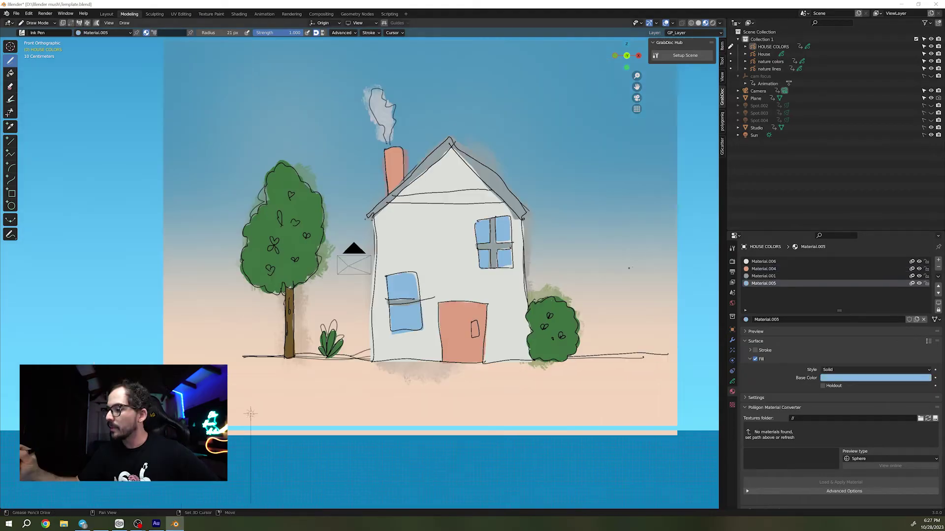
# Fill the chimney with Material.004, the roof and window frame with grey Material.001, and the window panes with blue Material.005
pyautogui.moveTo(236, 418)
pyautogui.mouseDown(button='middle')
pyautogui.moveTo(249, 416)
pyautogui.moveTo(274, 369)
pyautogui.moveTo(572, 316)
pyautogui.moveTo(443, 300)
pyautogui.moveTo(545, 290)
pyautogui.moveTo(559, 305)
pyautogui.mouseUp(button='middle')
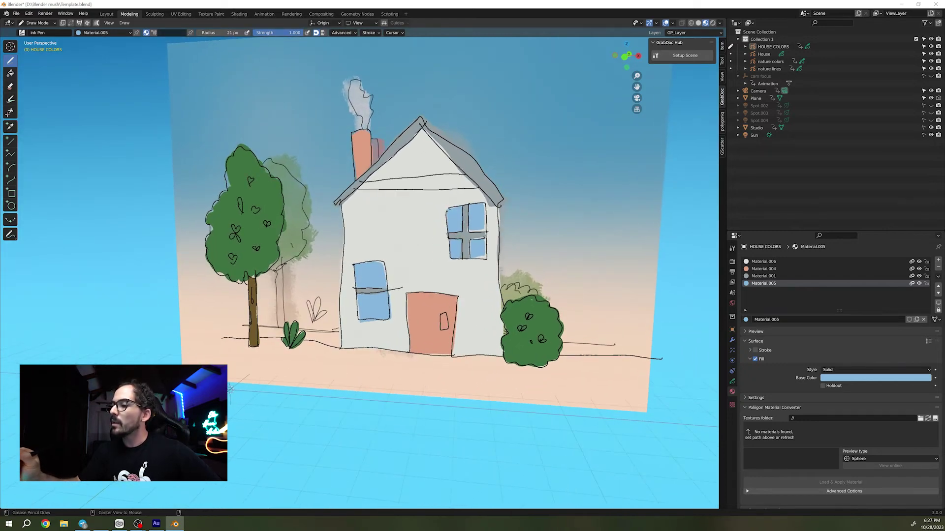
pyautogui.press('KP_1')
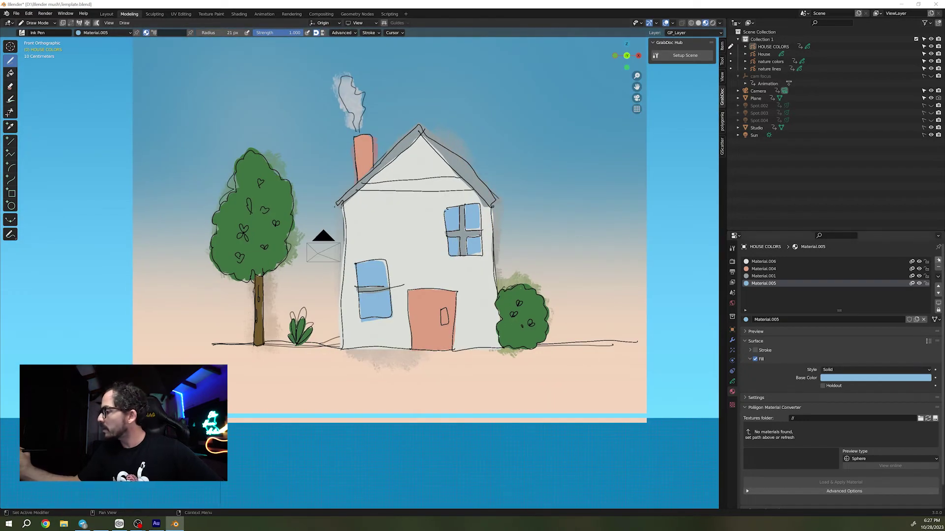
# Add a fifth material slot to HOUSE COLORS and give it a separate fill material colored red
pyautogui.click(938, 259)
pyautogui.click(745, 319)
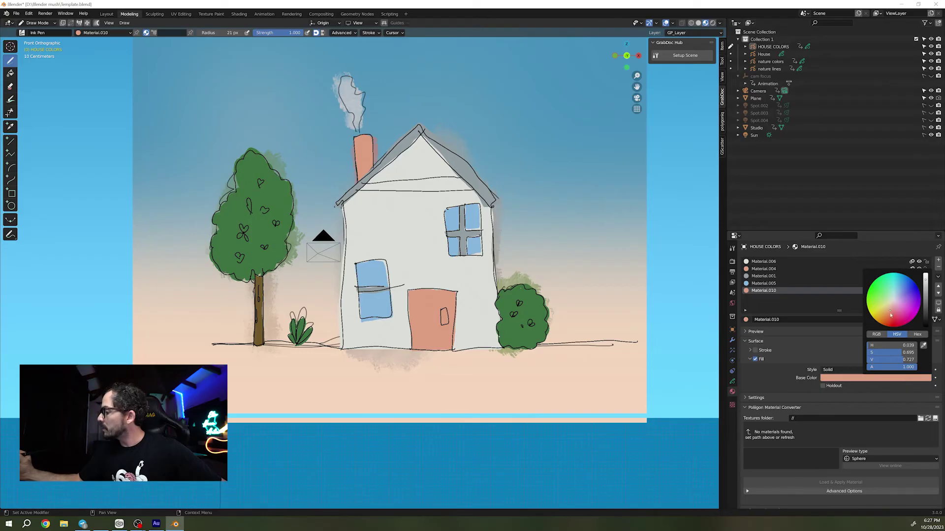
pyautogui.moveTo(890, 316); pyautogui.dragTo(892, 317)
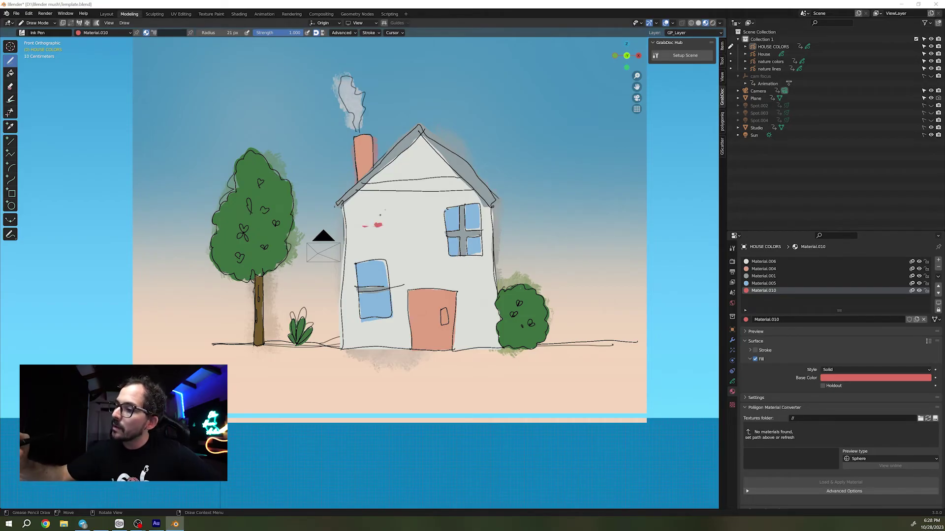
# Paint staggered rows of small red bricks across the house wall between and around the windows
pyautogui.moveTo(387, 222)
pyautogui.mouseDown()
pyautogui.moveTo(400, 223)
pyautogui.moveTo(389, 226)
pyautogui.mouseUp()
pyautogui.moveTo(401, 234); pyautogui.dragTo(436, 231)
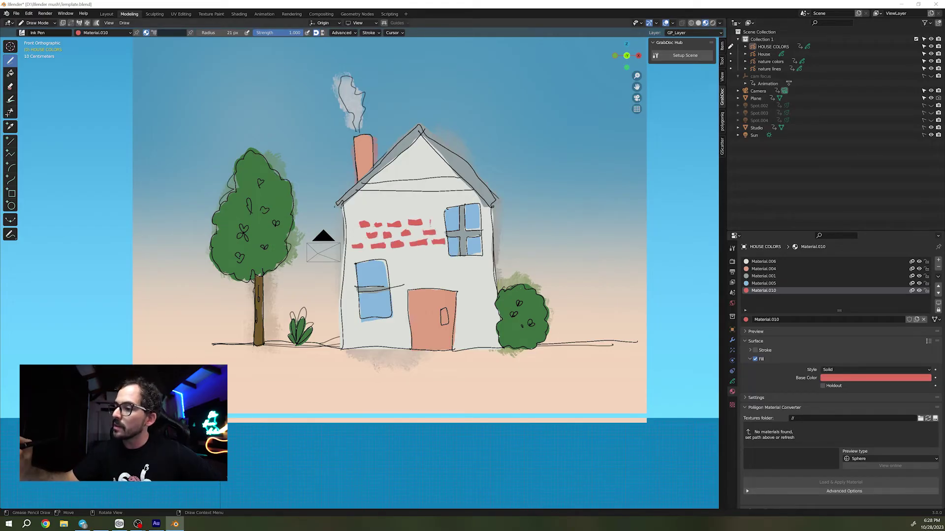
pyautogui.moveTo(431, 221)
pyautogui.mouseDown()
pyautogui.moveTo(443, 222)
pyautogui.moveTo(432, 224)
pyautogui.mouseUp()
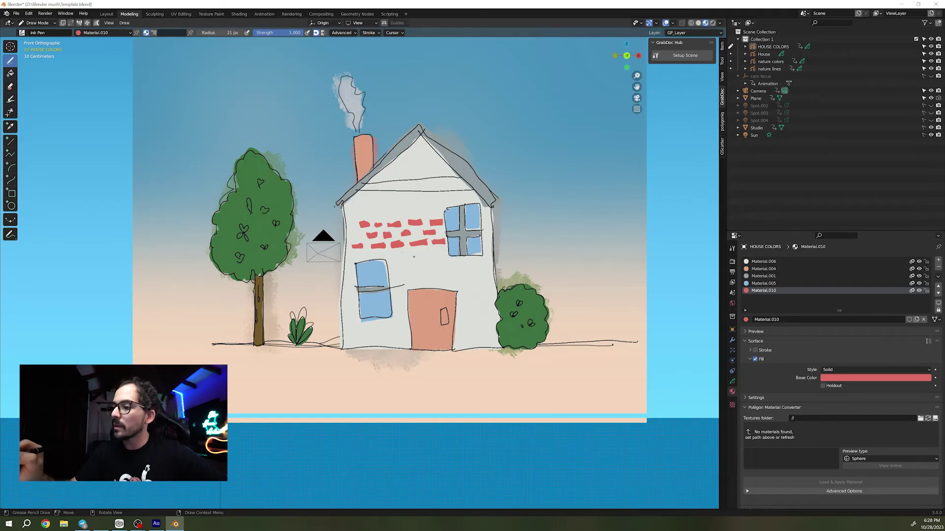
pyautogui.moveTo(396, 256)
pyautogui.mouseDown(button='middle')
pyautogui.moveTo(342, 347)
pyautogui.moveTo(331, 346)
pyautogui.moveTo(418, 346)
pyautogui.mouseUp(button='middle')
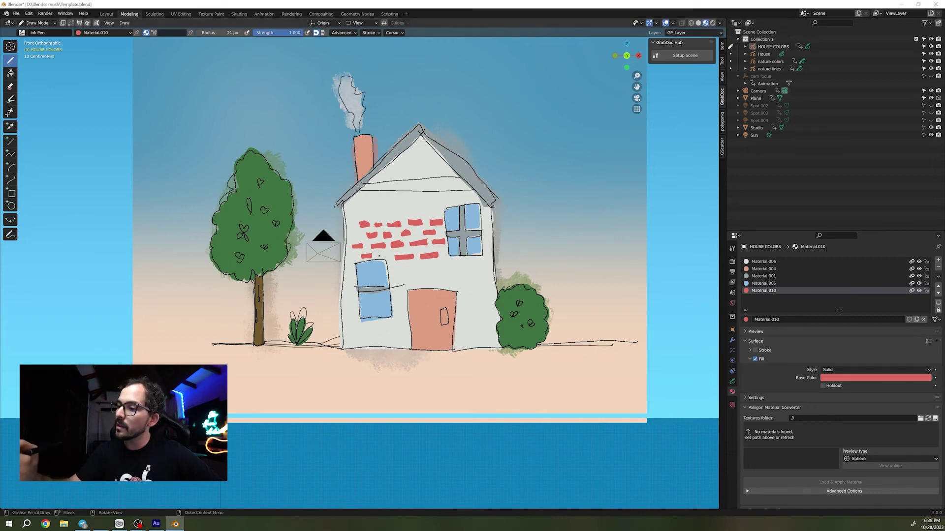
pyautogui.moveTo(381, 257); pyautogui.dragTo(394, 255)
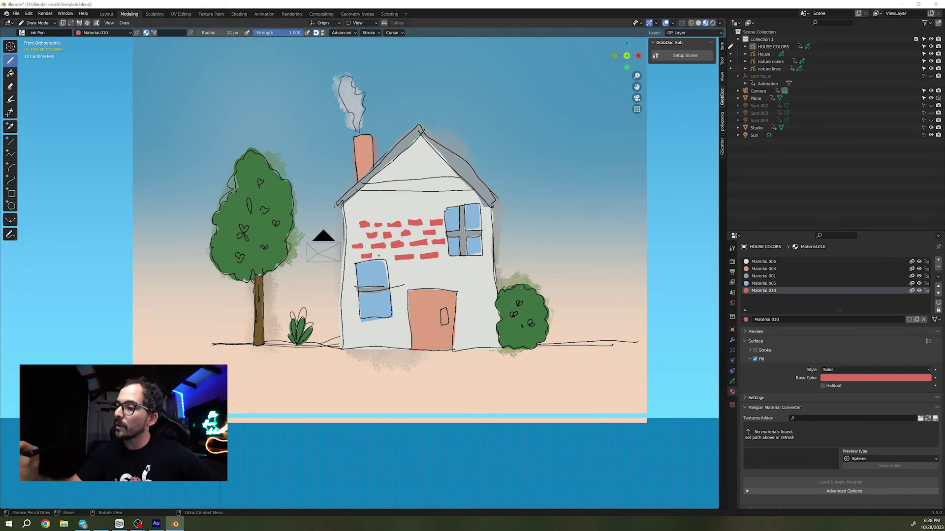
# Return HOUSE COLORS to Object Mode and add a Noise modifier with Position 0.26
pyautogui.click(787, 269)
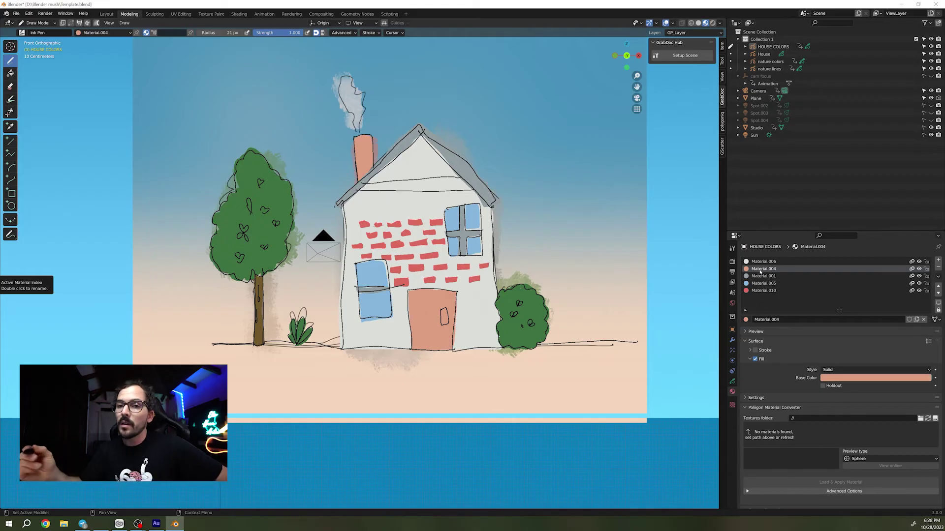
pyautogui.moveTo(556, 318)
pyautogui.keyDown('shift'); pyautogui.mouseDown(button='middle')
pyautogui.moveTo(579, 304)
pyautogui.moveTo(566, 279)
pyautogui.moveTo(547, 306)
pyautogui.moveTo(541, 377)
pyautogui.mouseUp(button='middle'); pyautogui.keyUp('shift')
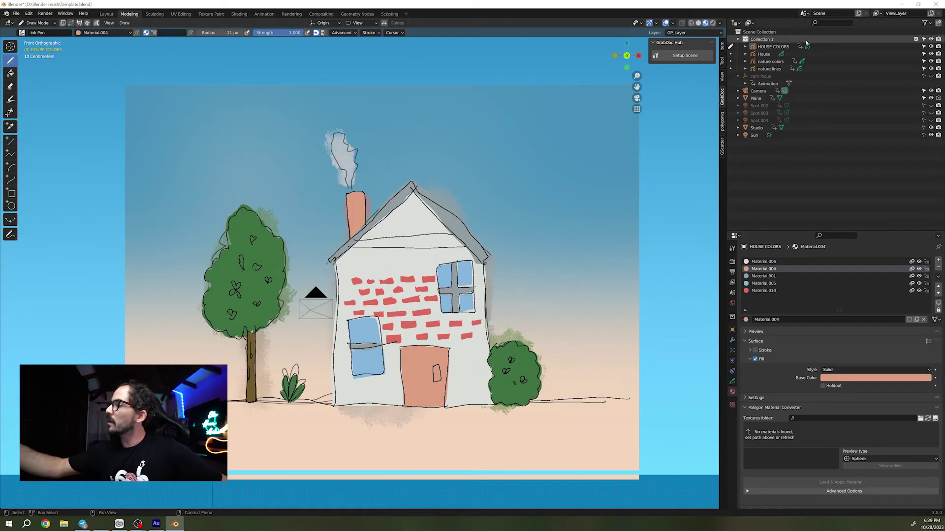
pyautogui.click(773, 46)
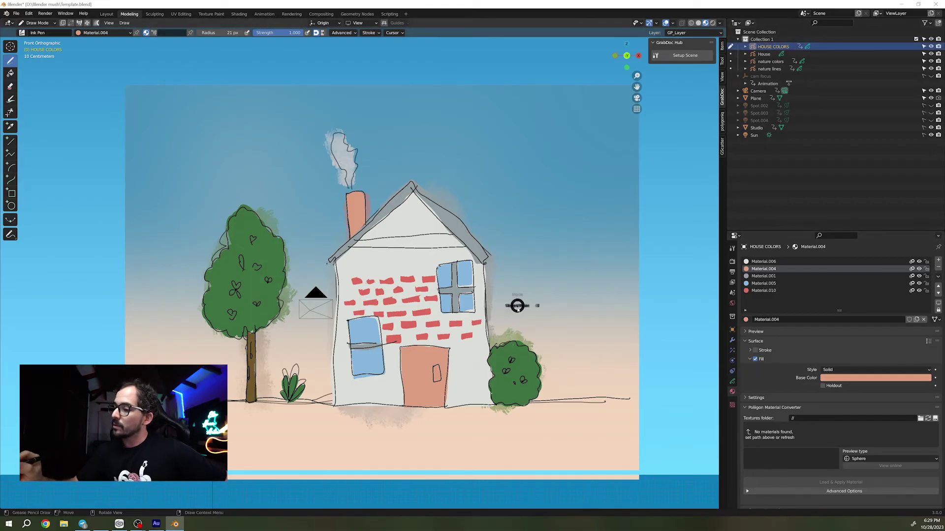
pyautogui.click(467, 309)
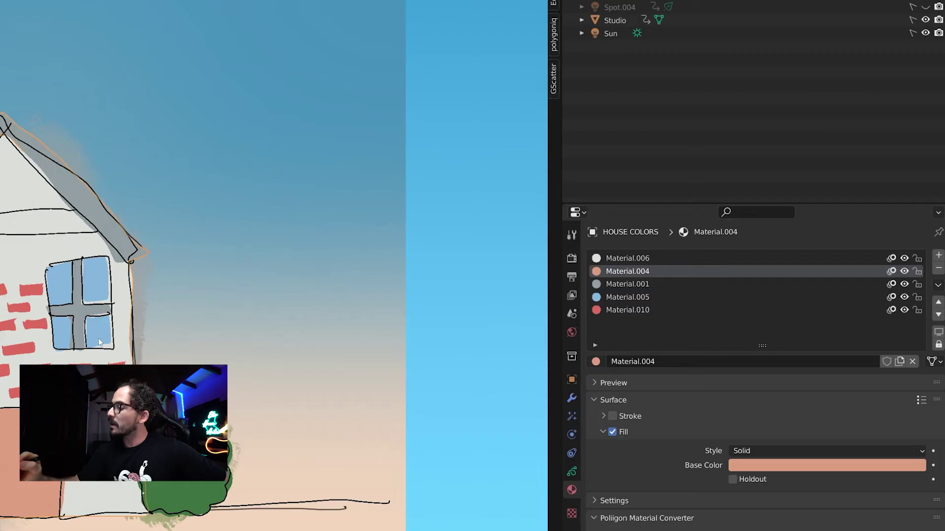
pyautogui.click(572, 399)
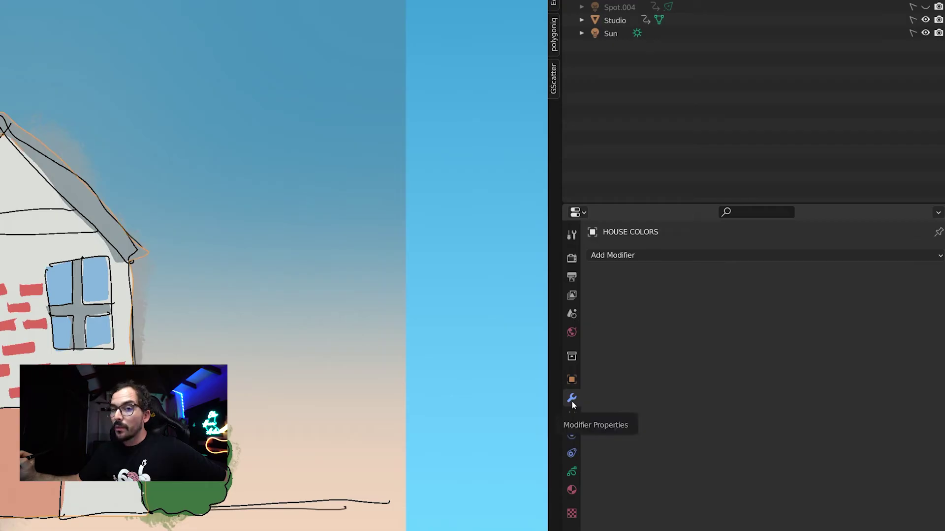
pyautogui.click(710, 255)
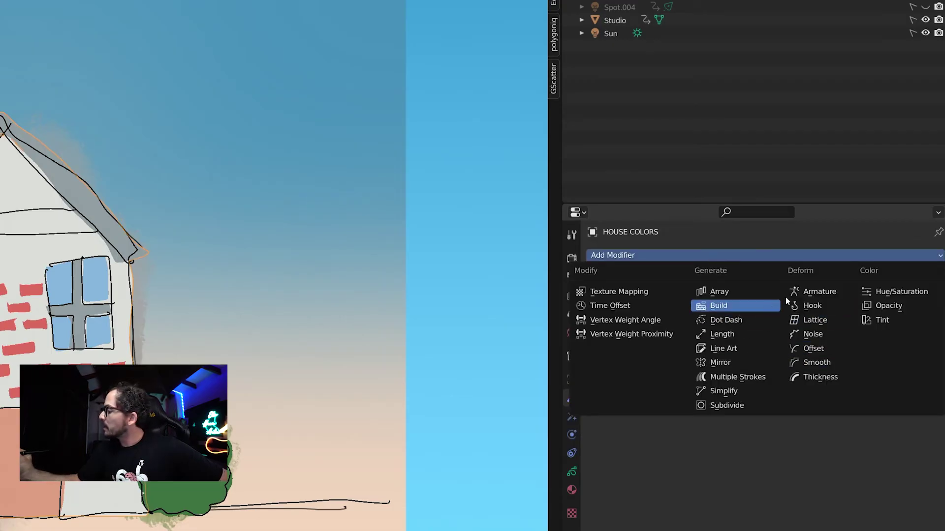
pyautogui.click(820, 336)
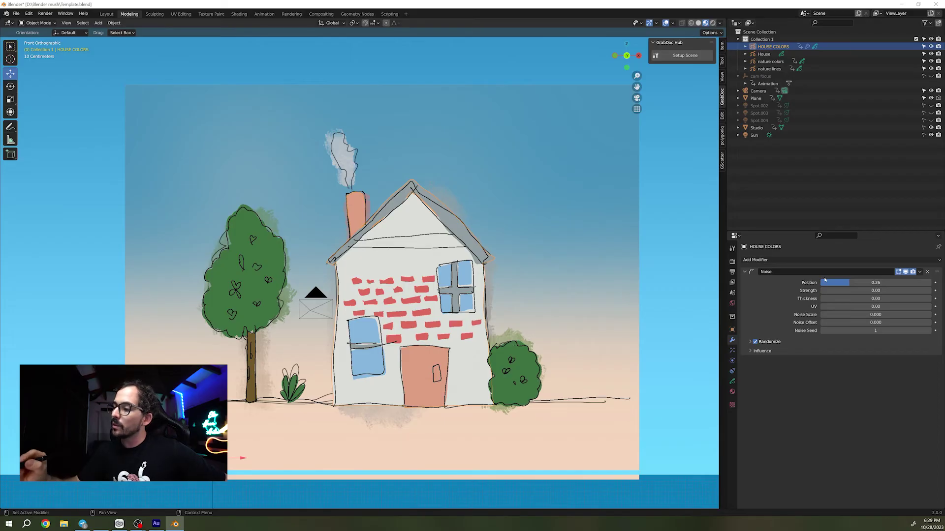
# Switch to the Animation workspace and play the camera animation with rendered viewport shading to review the jittering house colors
pyautogui.keyDown('shift'); pyautogui.moveTo(475, 336); pyautogui.dragTo(450, 322, button='middle'); pyautogui.keyUp('shift')
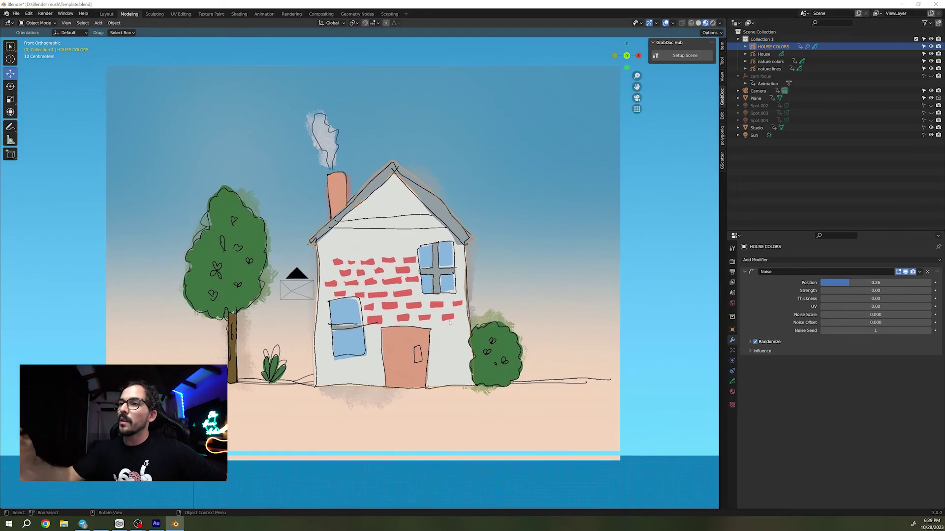
pyautogui.click(265, 13)
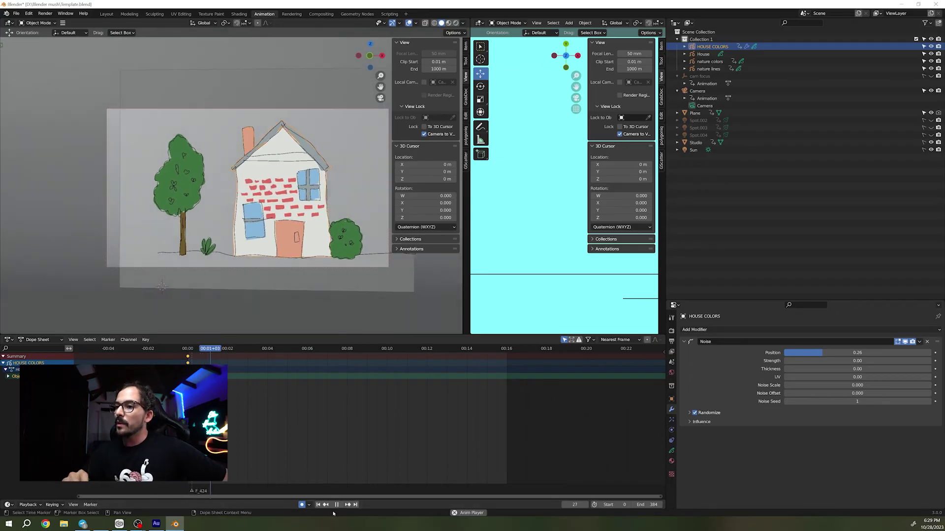
pyautogui.click(456, 23)
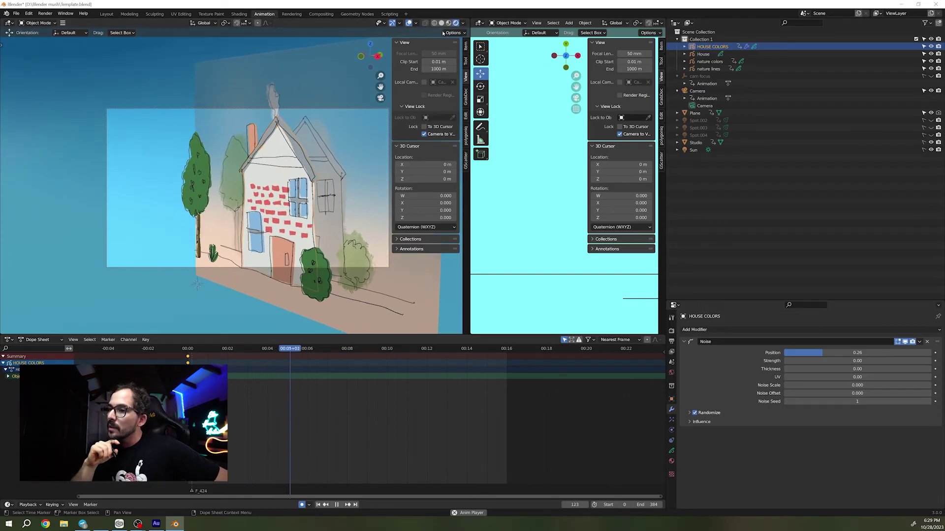
pyautogui.click(718, 231)
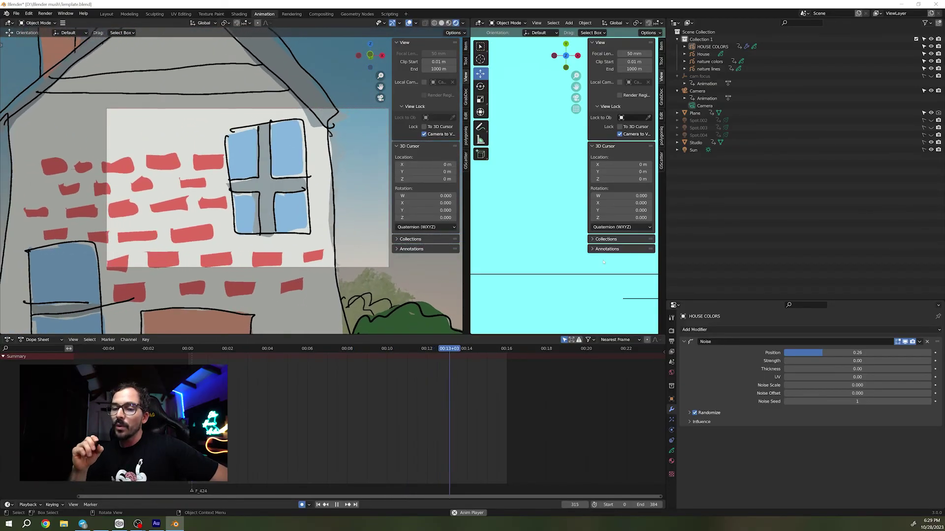
pyautogui.press('Escape')
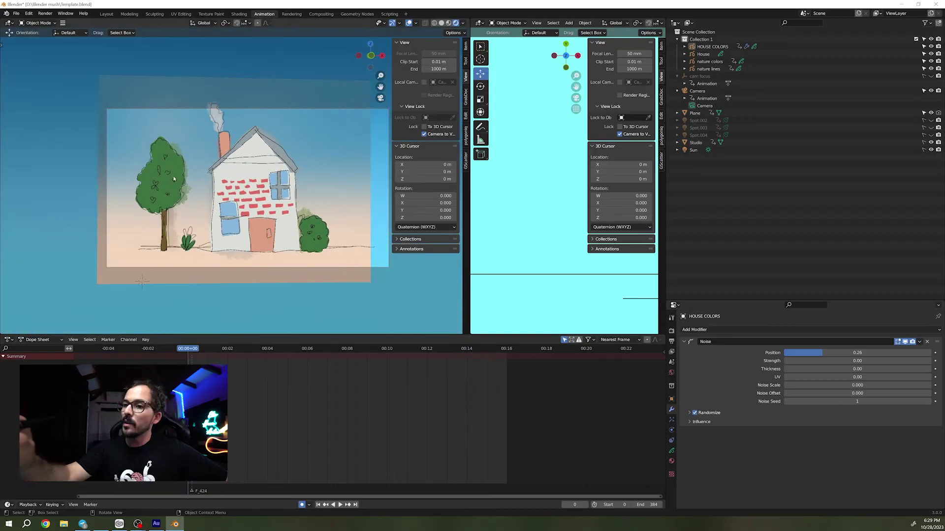
# Add a Noise modifier with Position 0.28 to the nature colors object
pyautogui.click(178, 171)
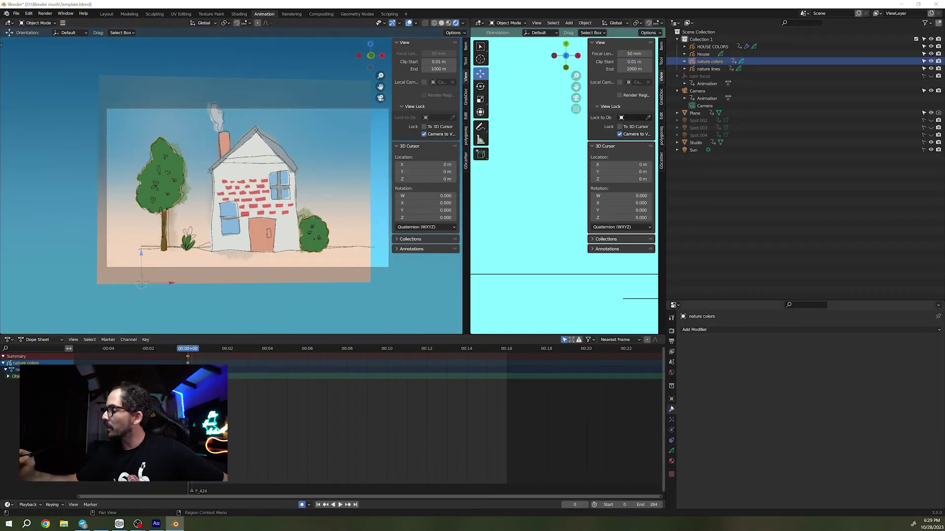
pyautogui.click(738, 330)
pyautogui.click(818, 374)
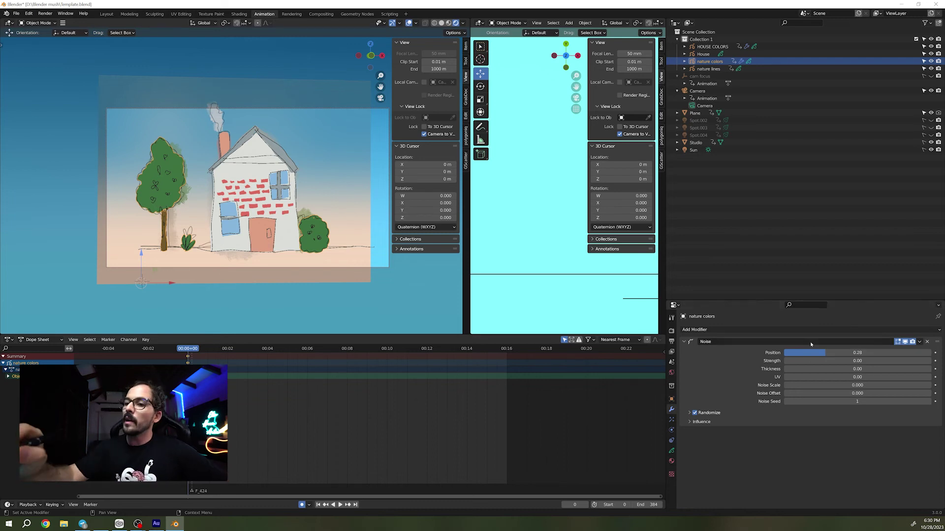
# Add a Noise modifier to the nature lines object and one with Position 0.30 to the House line object
pyautogui.click(168, 213)
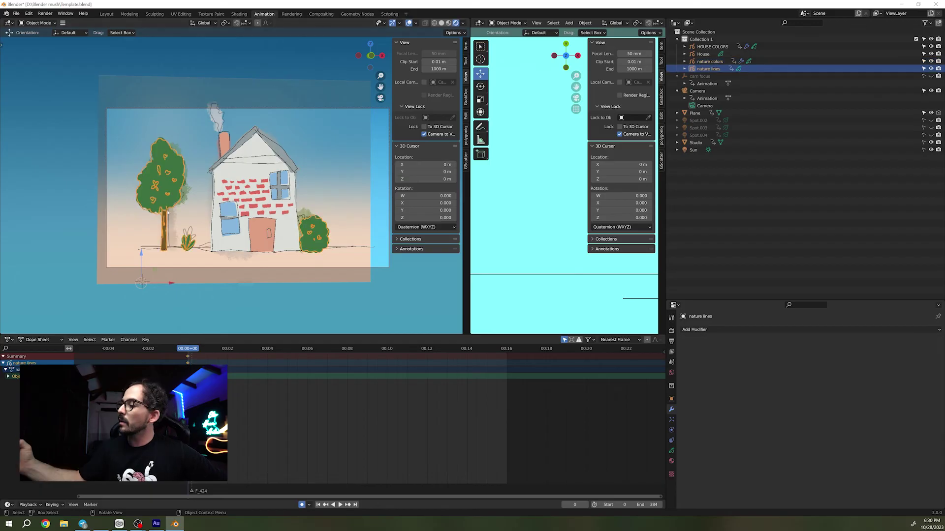
pyautogui.click(731, 331)
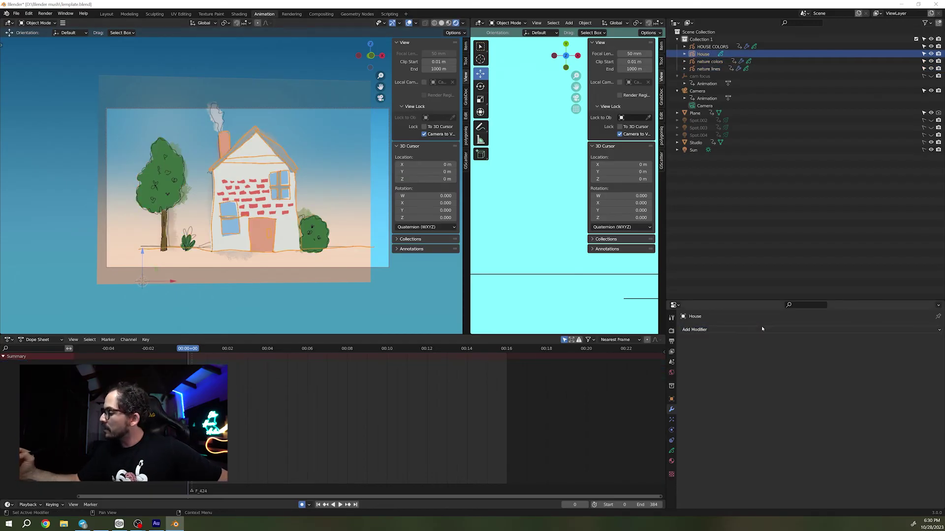
pyautogui.click(763, 329)
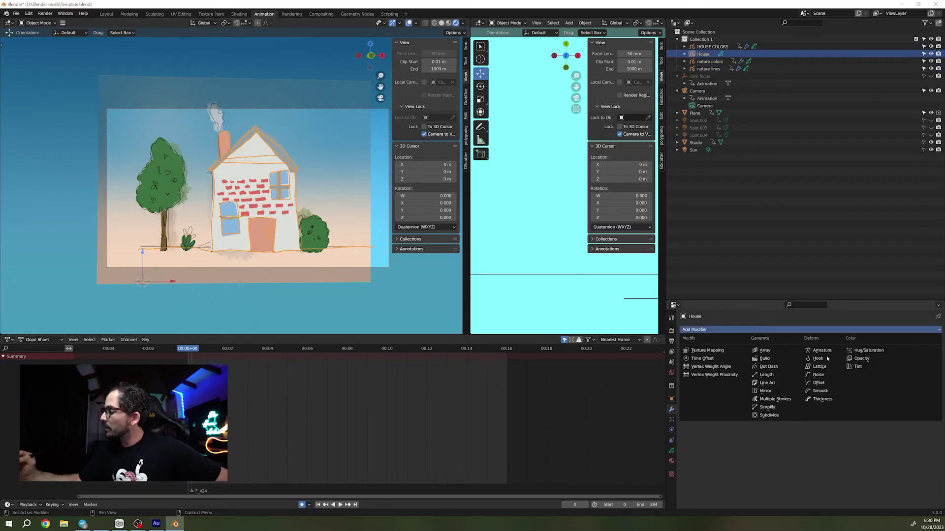
pyautogui.click(829, 377)
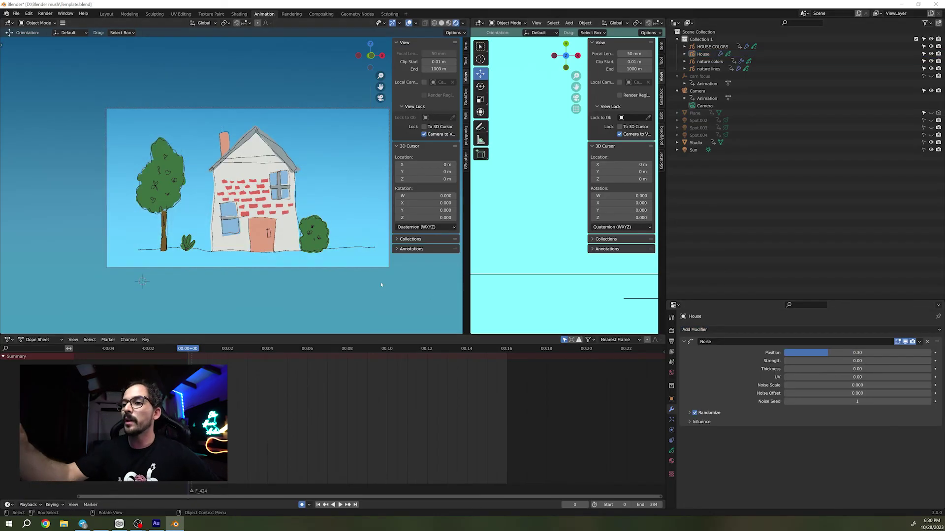
# Play the camera animation to review the noise on all drawings, then stop it back at the first frame
pyautogui.click(340, 505)
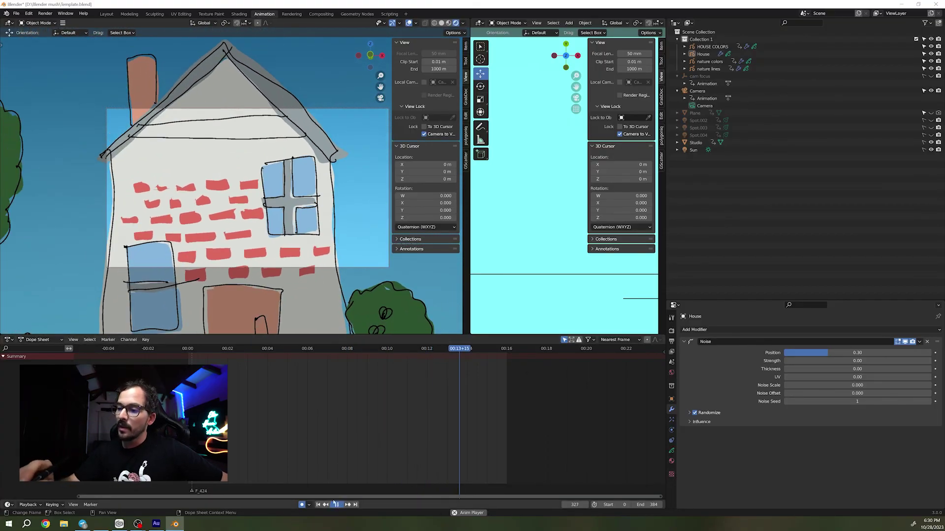
pyautogui.hotkey('shift', 'Left')
pyautogui.press('space')
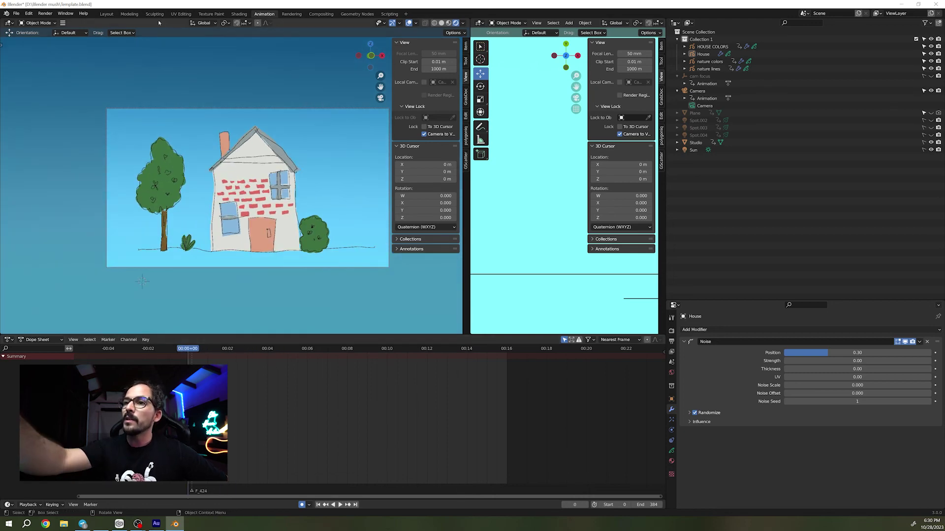